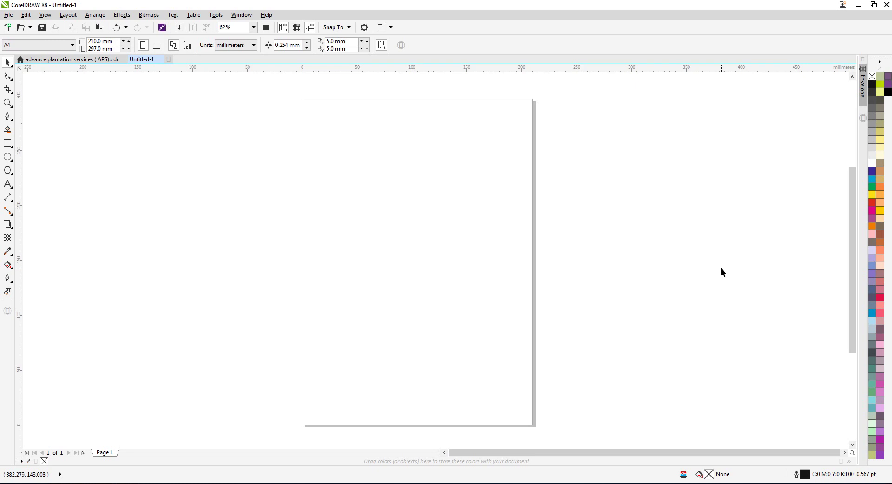
Step: Create a new document, Untitled-2, keeping the default A4, CMYK, 300 dpi settings
click(8, 14)
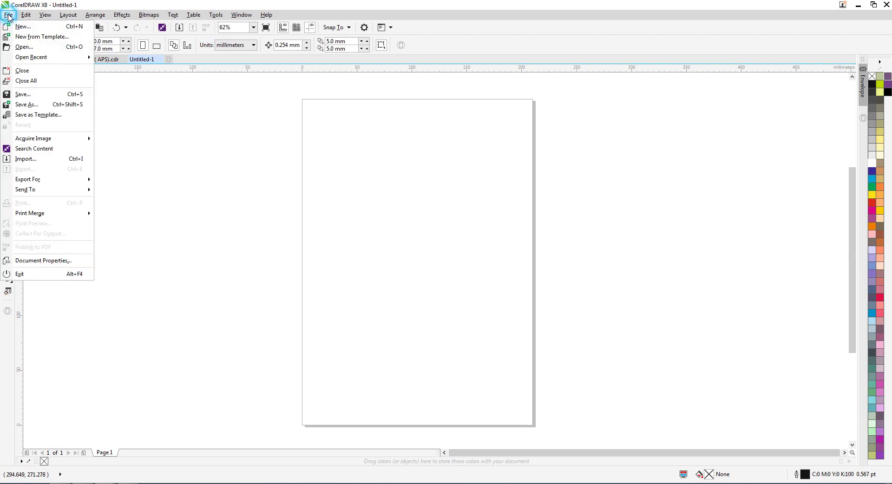
click(17, 27)
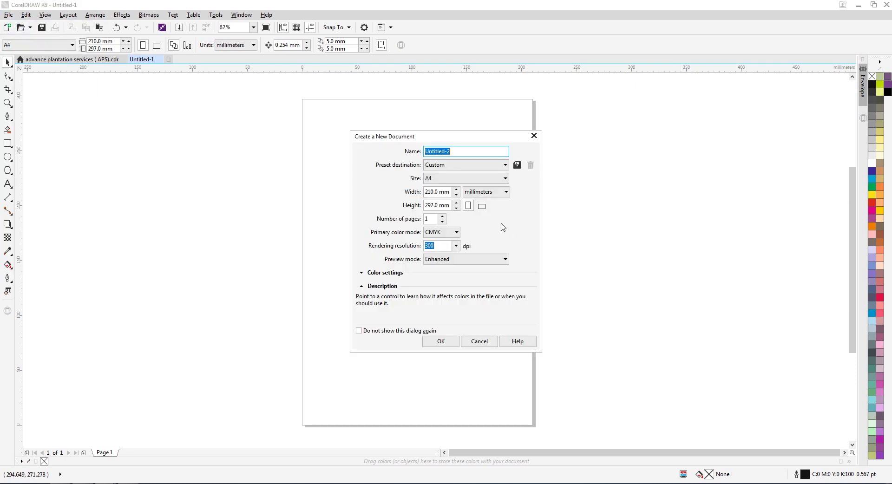
drag(462, 138, 414, 137)
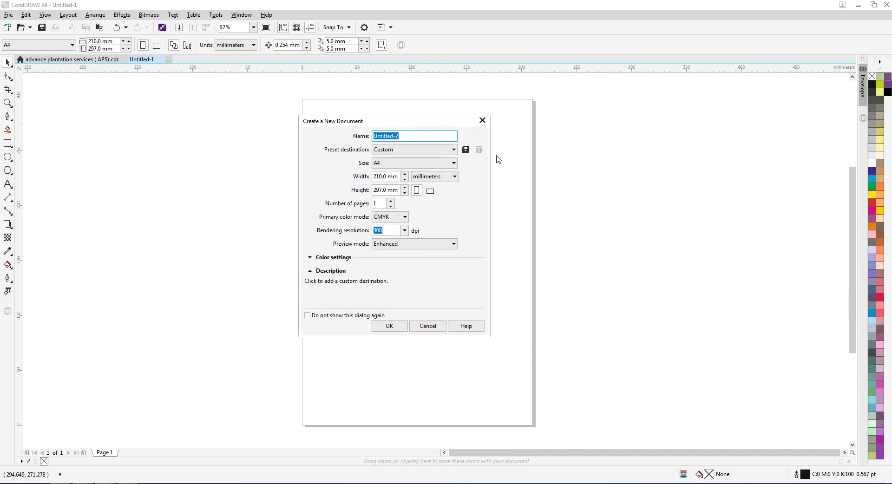
click(408, 150)
click(336, 141)
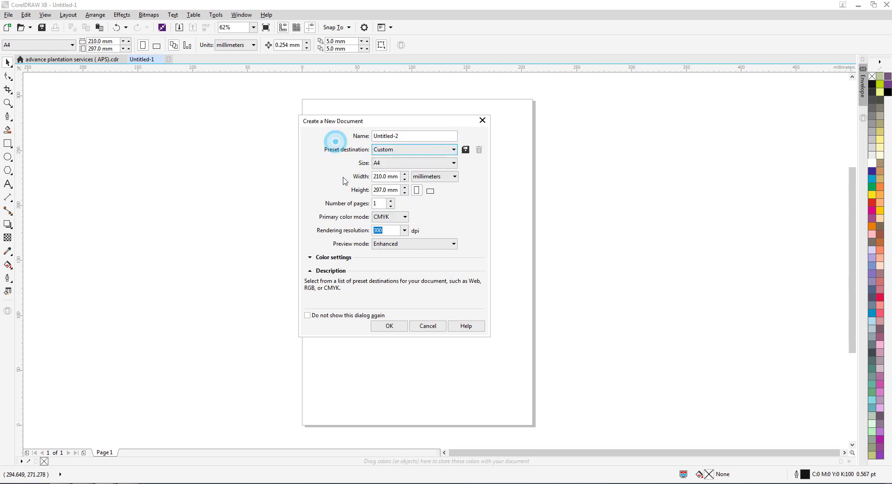
drag(419, 122, 478, 121)
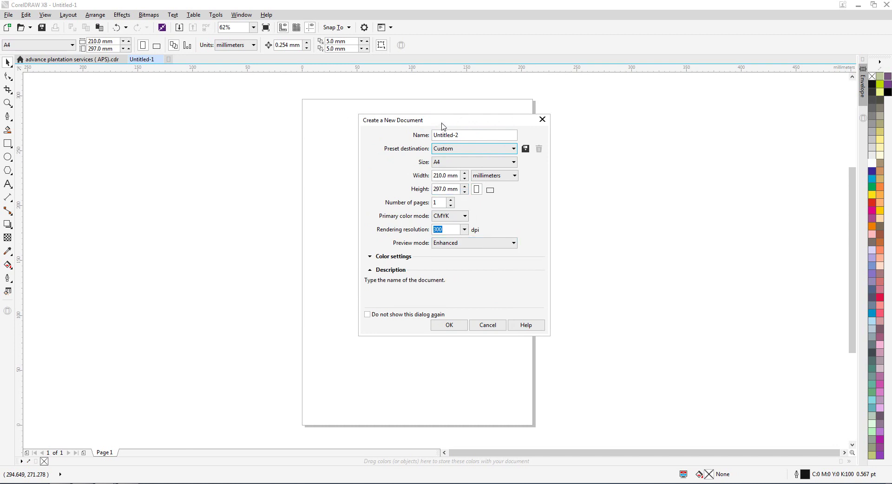
drag(442, 126, 437, 126)
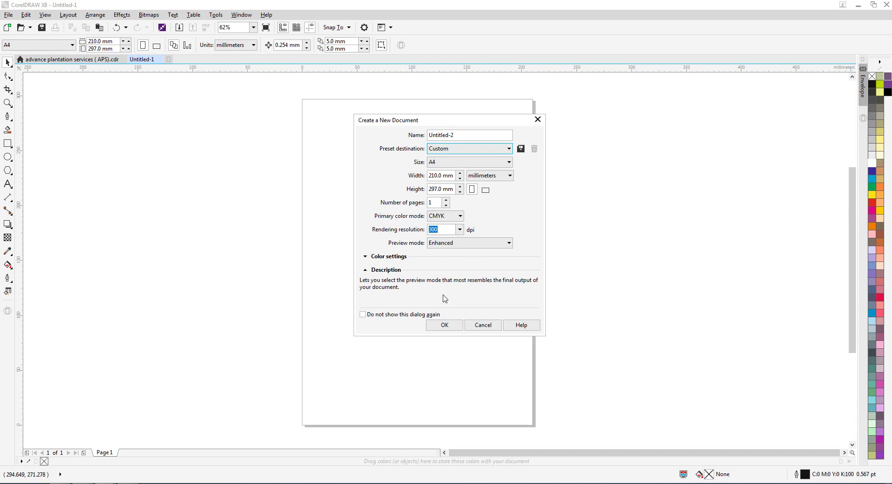
drag(453, 121, 455, 121)
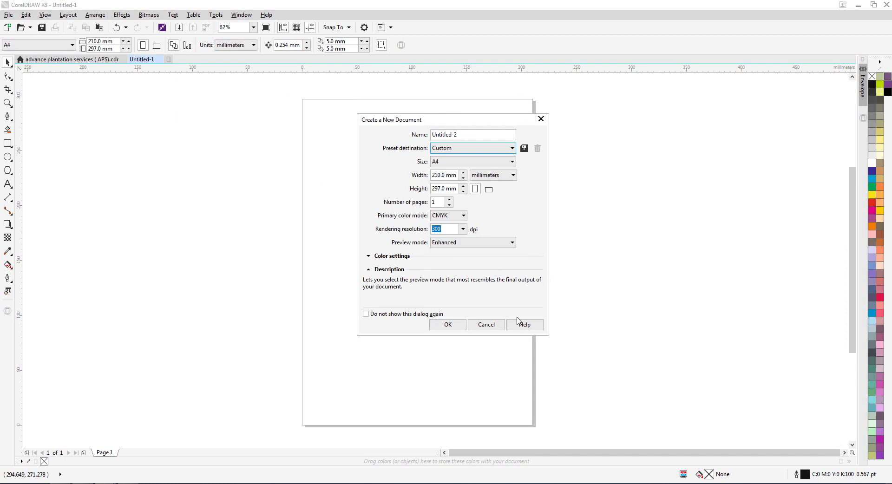
click(449, 326)
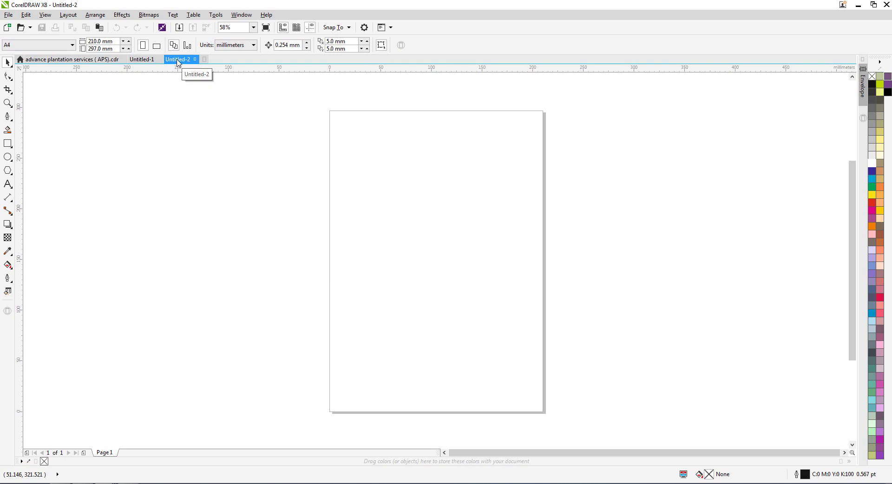
Step: Switch between the Untitled-1 and Untitled-2 tabs, leaving Untitled-2 in front and zoomed out
click(142, 59)
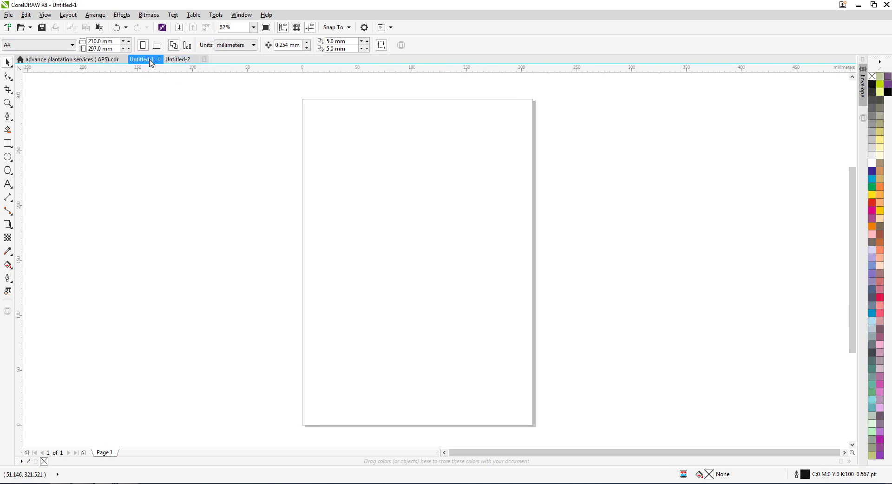
click(178, 60)
click(144, 59)
click(178, 60)
click(171, 132)
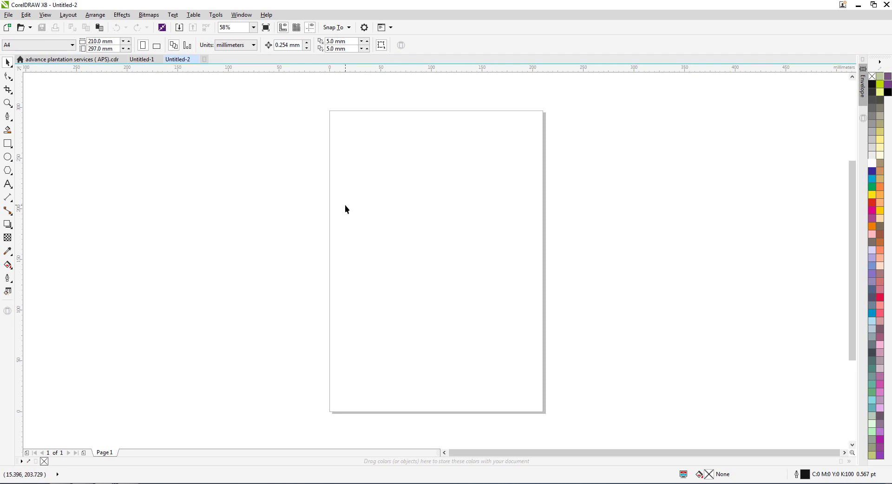
scroll(346, 206, down, 2)
click(564, 207)
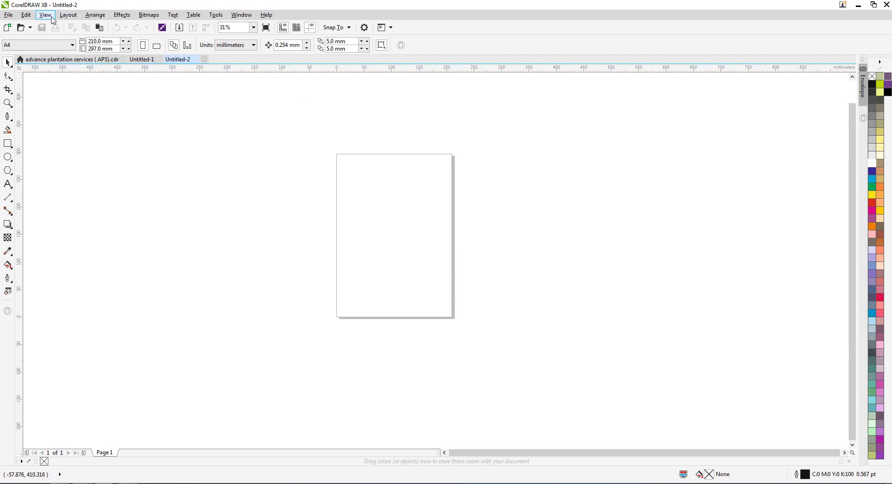
click(68, 15)
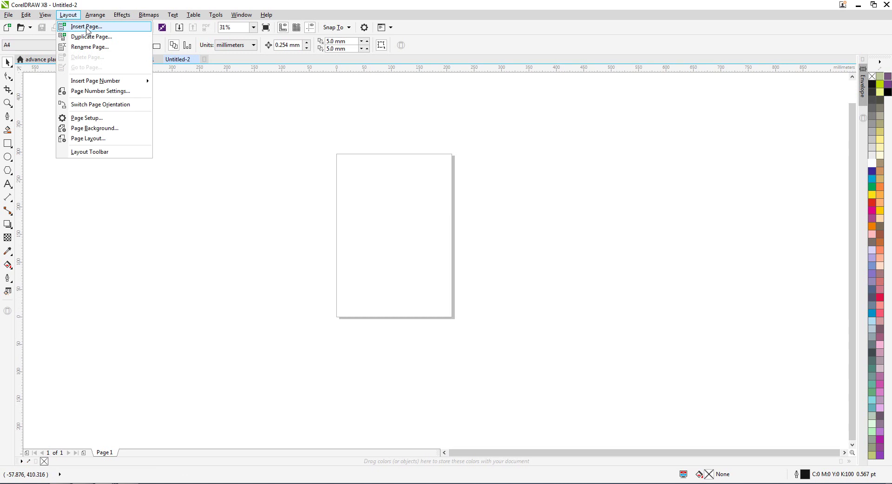
Step: In Insert Page, keep millimetres as the unit and set Number of pages to 5
click(87, 27)
drag(441, 163, 544, 150)
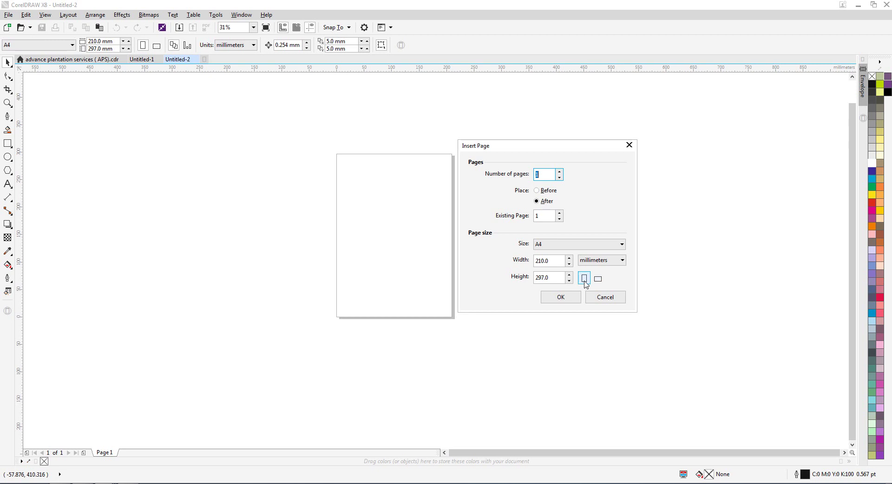
click(604, 262)
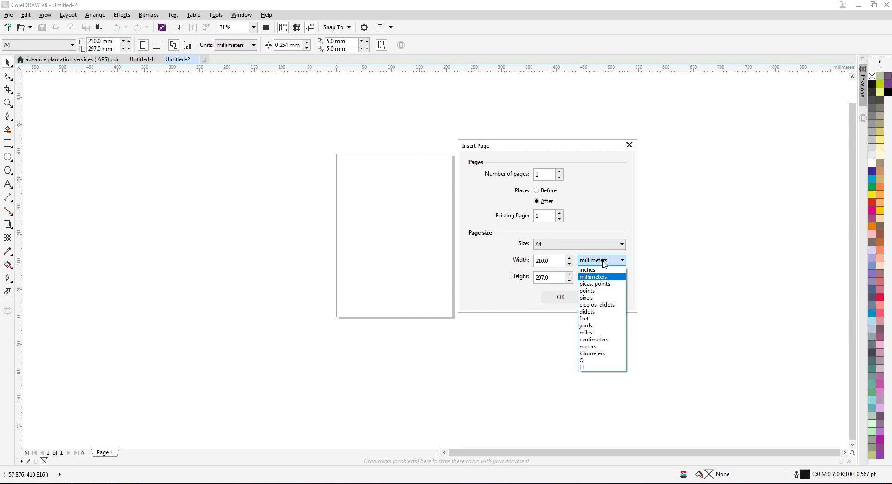
click(604, 261)
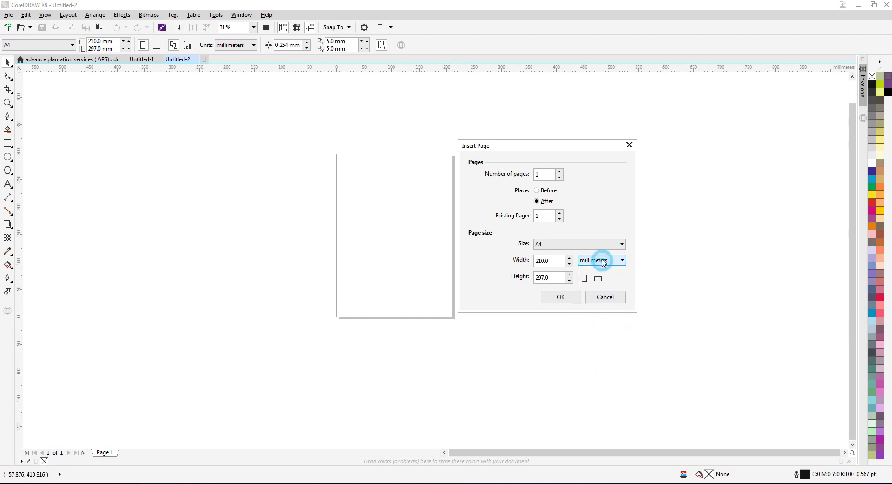
mouse_move(513, 148)
mouse_down()
mouse_move(515, 158)
mouse_move(500, 153)
mouse_move(523, 156)
mouse_up()
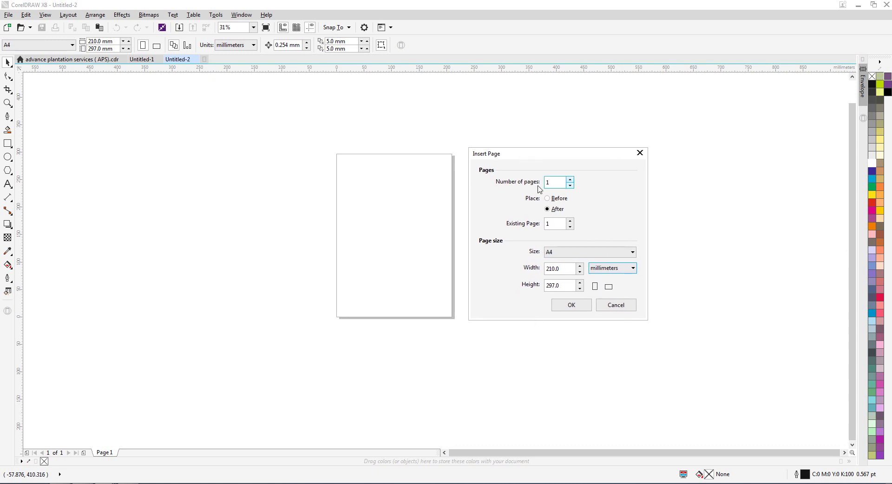
double_click(557, 182)
text(5)
Step: Keep A4 as the page size and try a 200 mm page width
drag(546, 155, 543, 148)
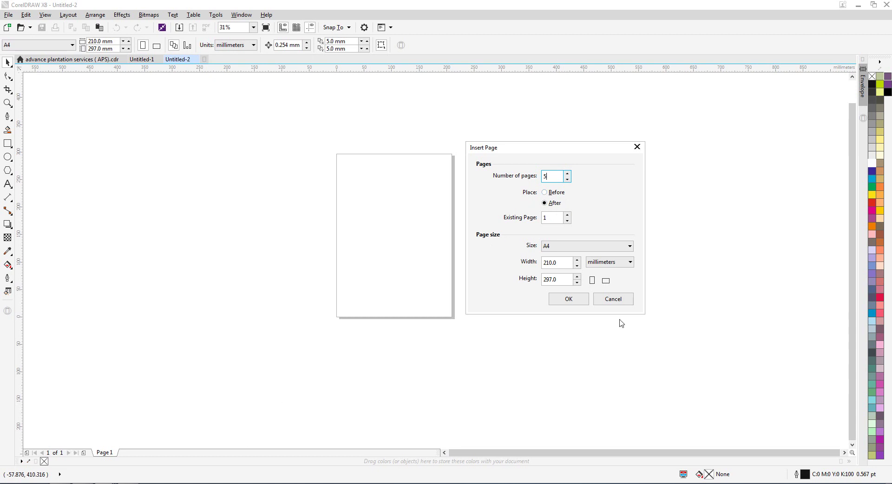
mouse_move(560, 150)
mouse_down()
mouse_move(579, 145)
mouse_move(564, 149)
mouse_up()
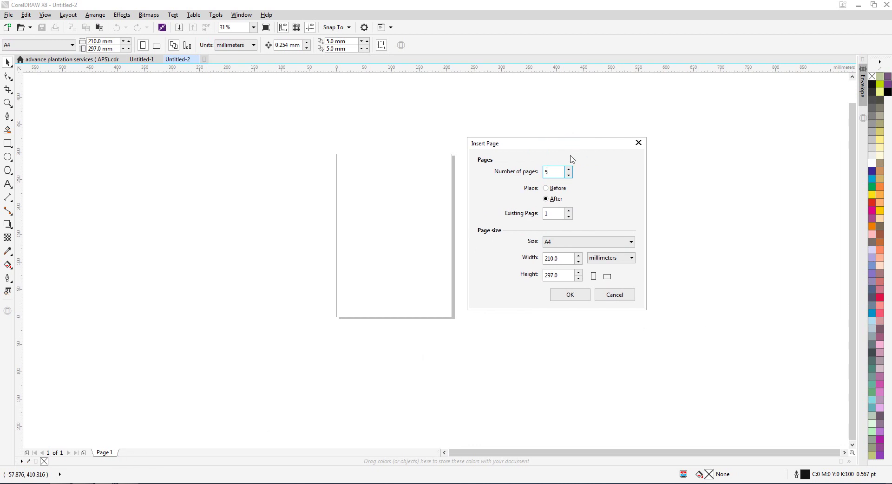
drag(570, 151, 553, 149)
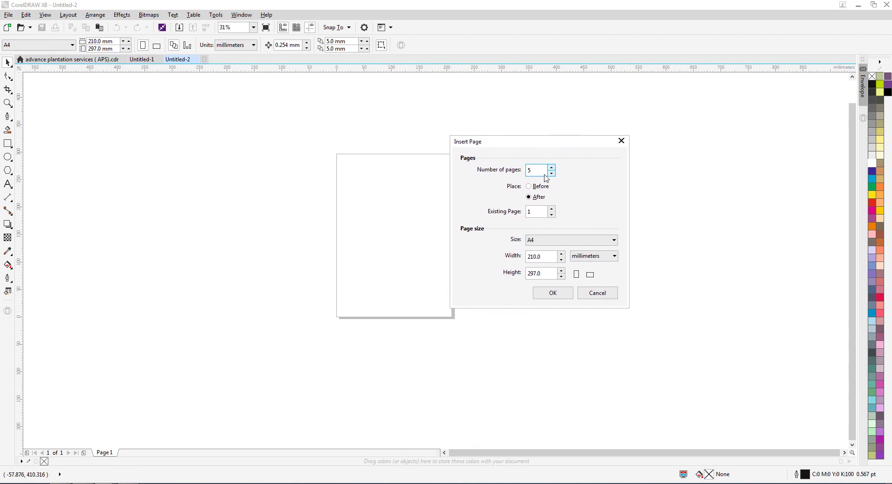
click(561, 241)
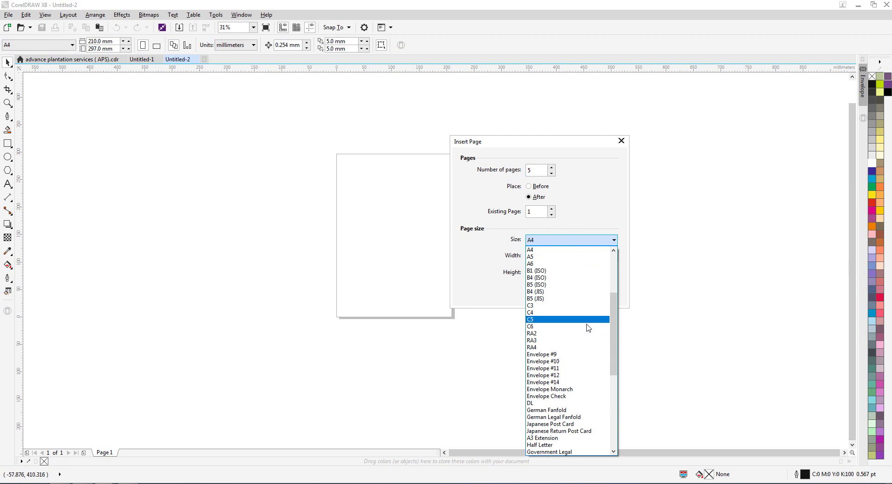
drag(614, 321, 615, 282)
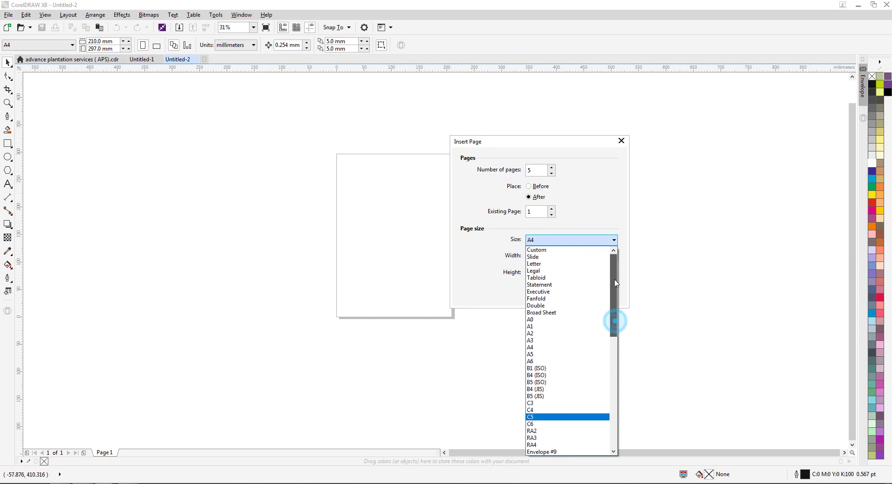
click(584, 208)
click(549, 258)
double_click(548, 258)
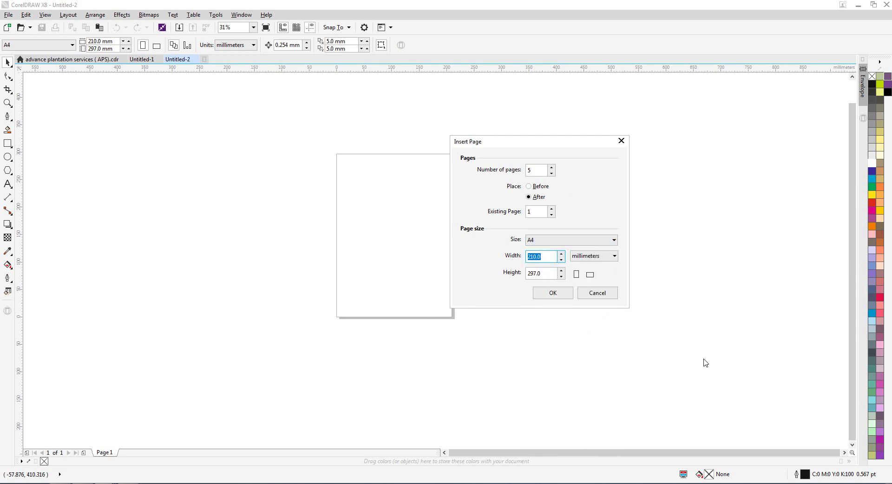
text(200)
key(Tab)
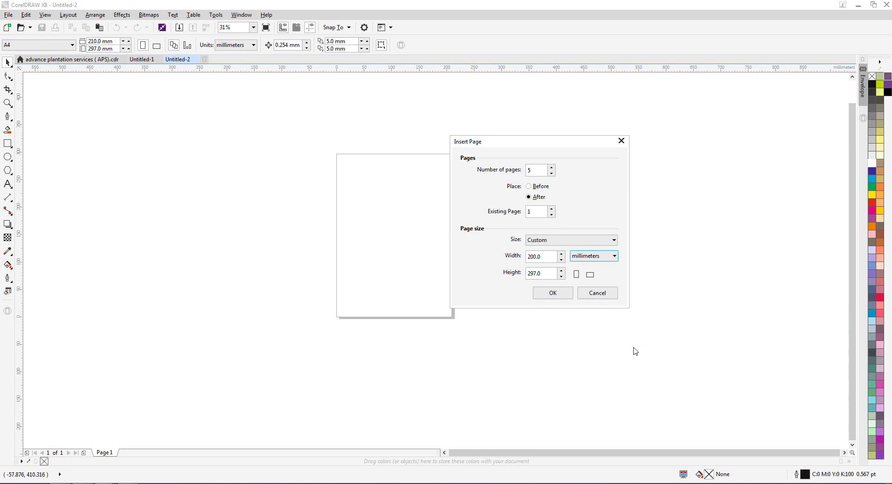
Step: Restore the A4 size, 210 × 297 mm, in portrait orientation for the new pages
click(565, 240)
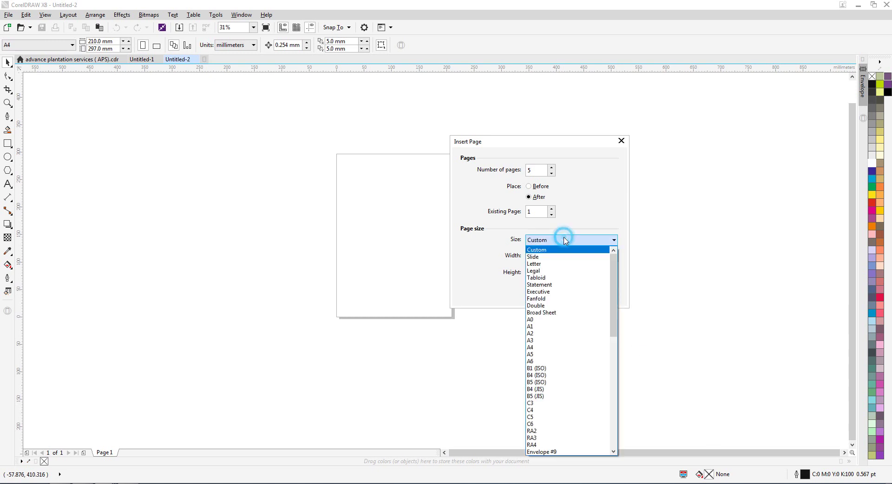
click(530, 347)
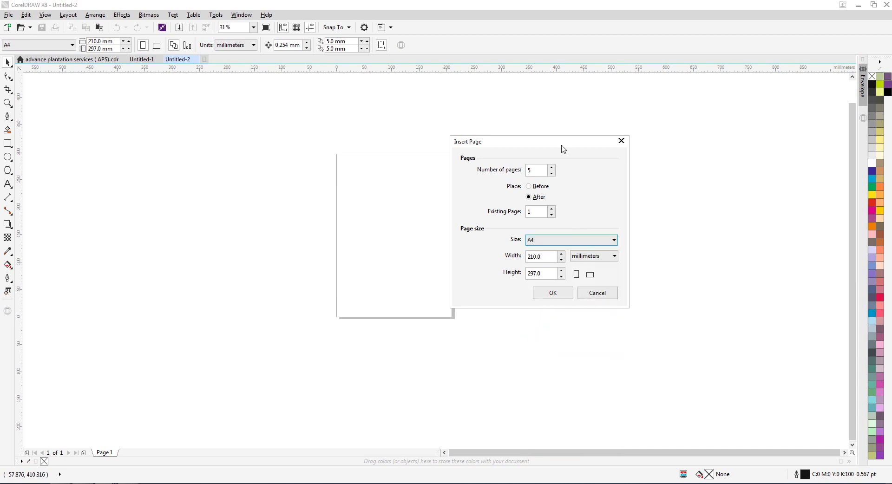
drag(560, 145, 593, 138)
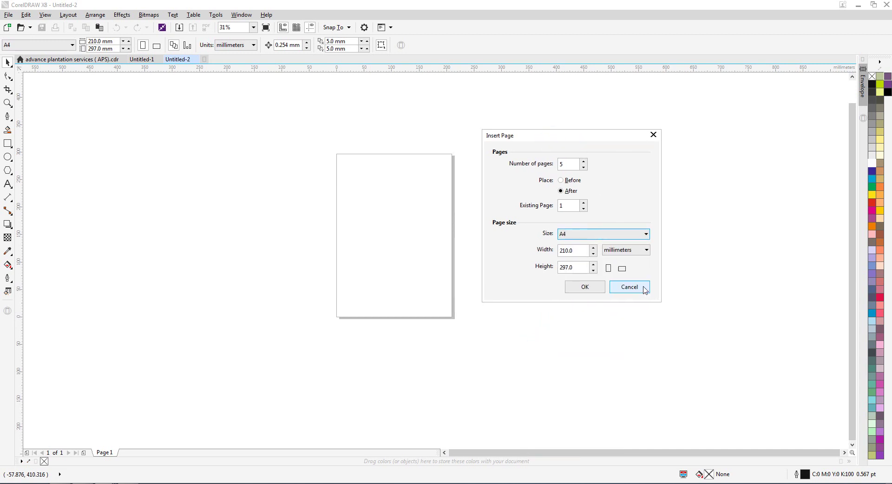
click(623, 269)
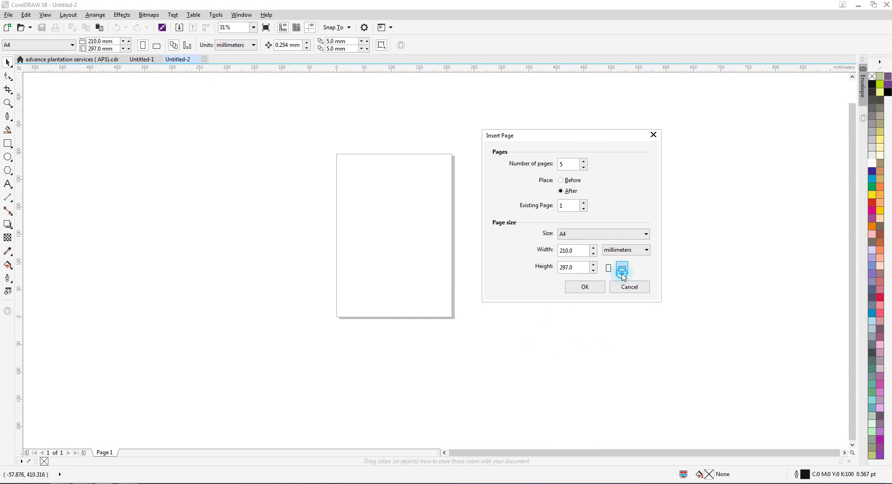
click(608, 269)
drag(599, 141, 601, 142)
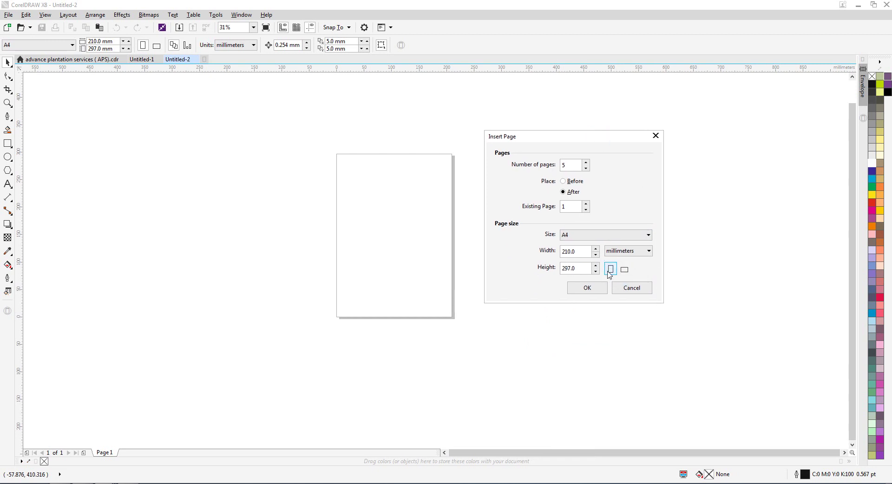
Step: Add the five pages after page 1 and step through pages 2 to 6
click(589, 288)
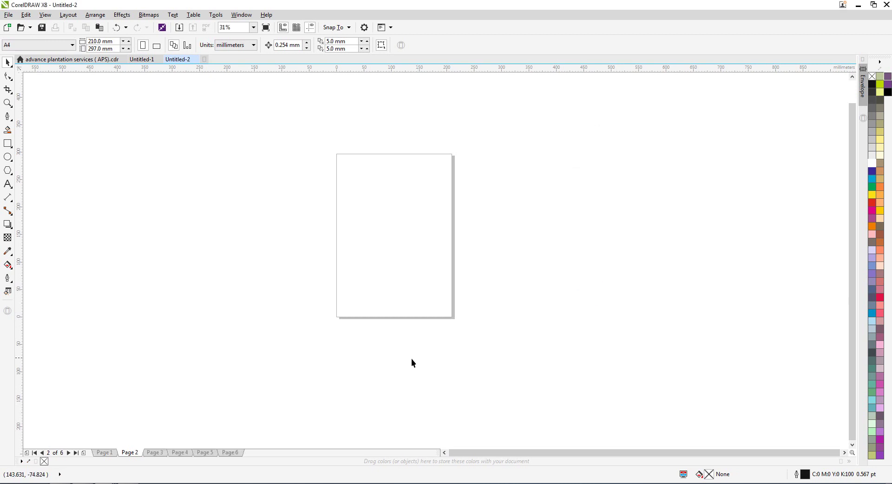
click(131, 453)
click(154, 453)
click(190, 453)
click(207, 454)
click(235, 454)
Step: Cycle through Page 1 to Page 6 twice more, ending on page 6
click(105, 454)
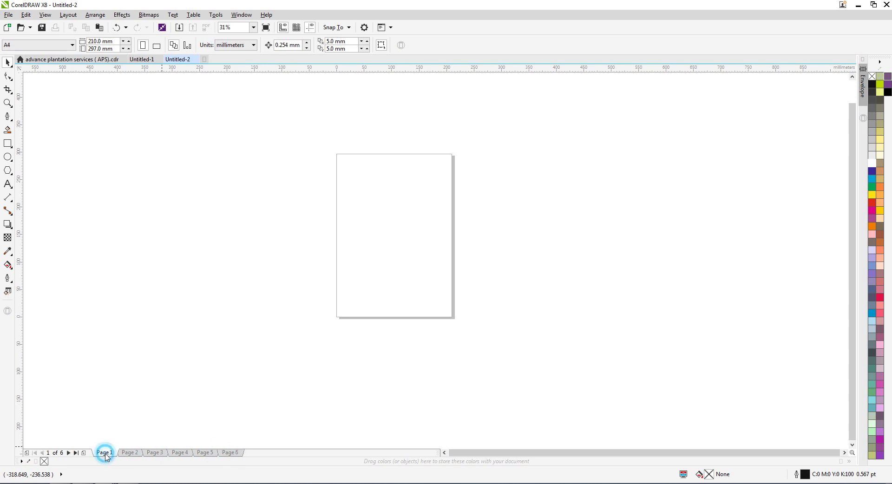
click(133, 453)
click(154, 454)
click(193, 454)
click(206, 454)
click(230, 454)
click(104, 453)
click(129, 453)
click(154, 452)
click(180, 453)
click(205, 452)
click(230, 453)
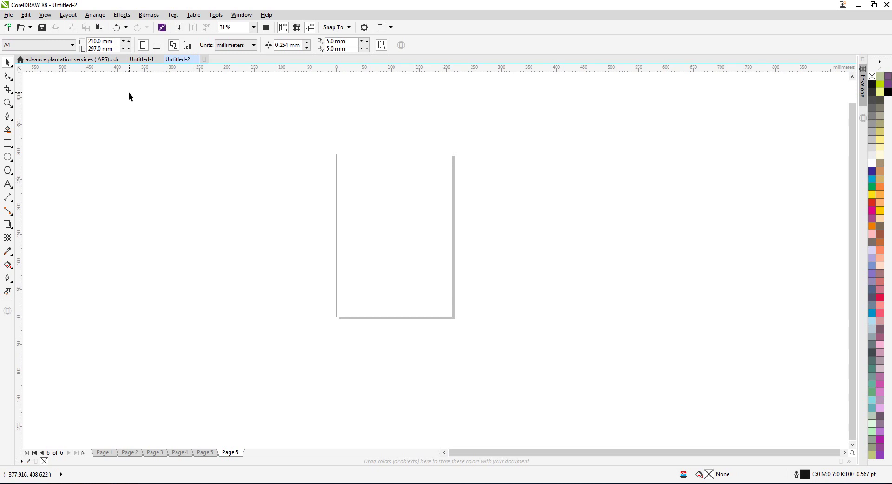
click(47, 15)
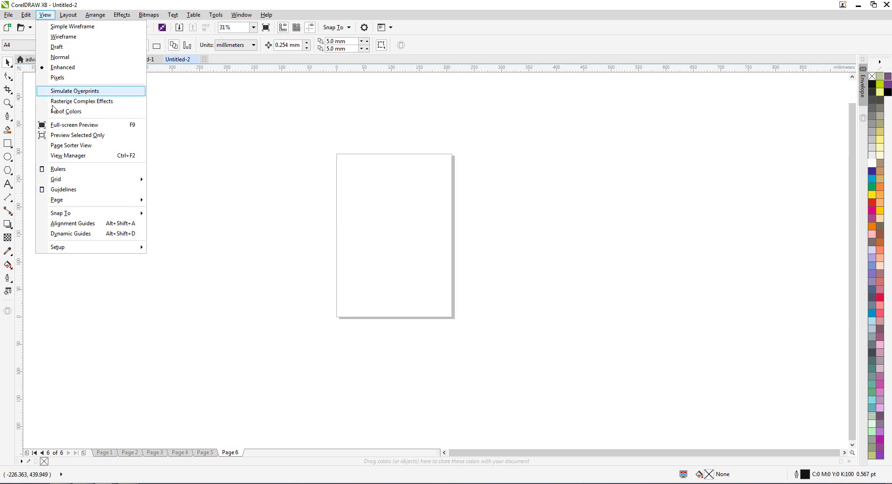
Step: Show all six pages as thumbnails in Page Sorter View, then reopen Page 1 for editing
click(67, 146)
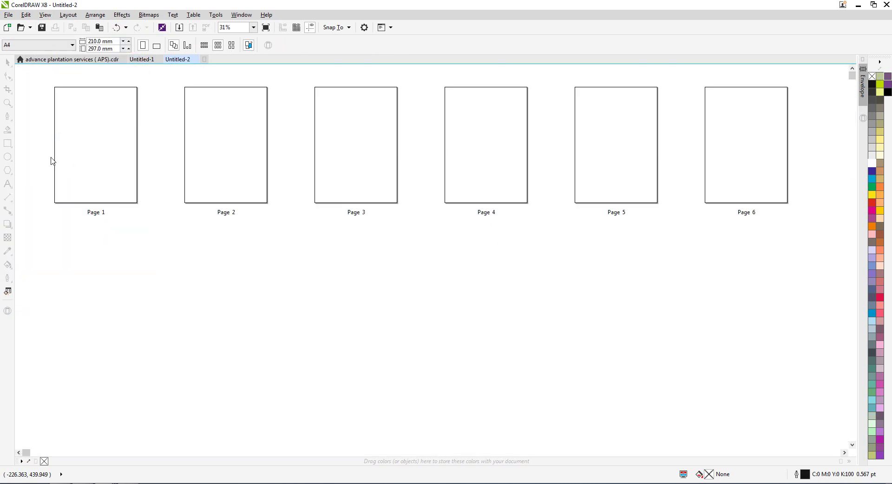
click(92, 154)
click(217, 164)
click(331, 155)
click(528, 173)
click(131, 159)
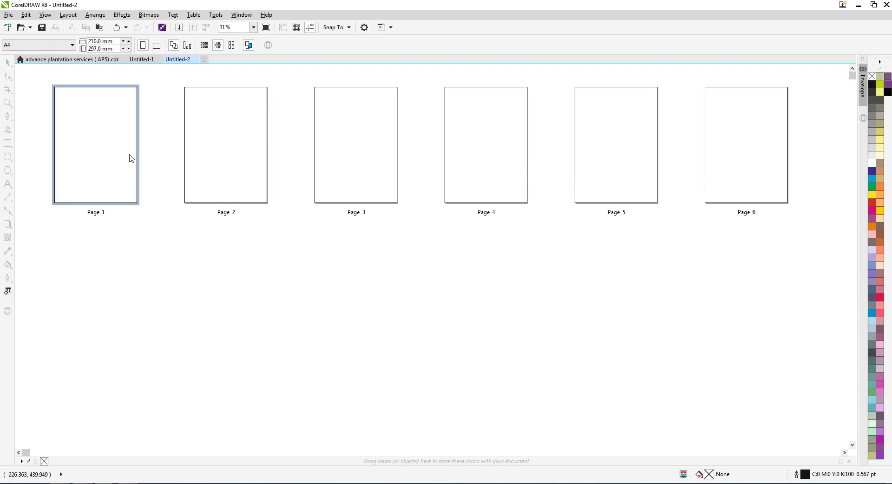
double_click(120, 155)
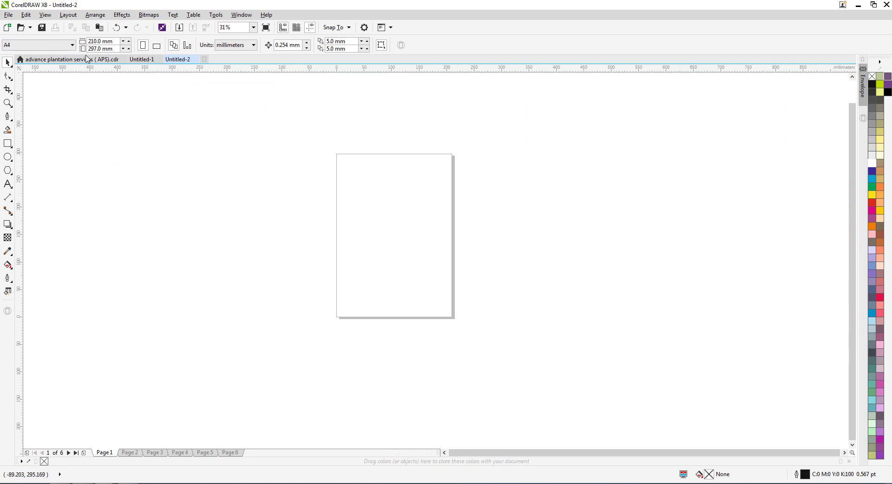
click(68, 16)
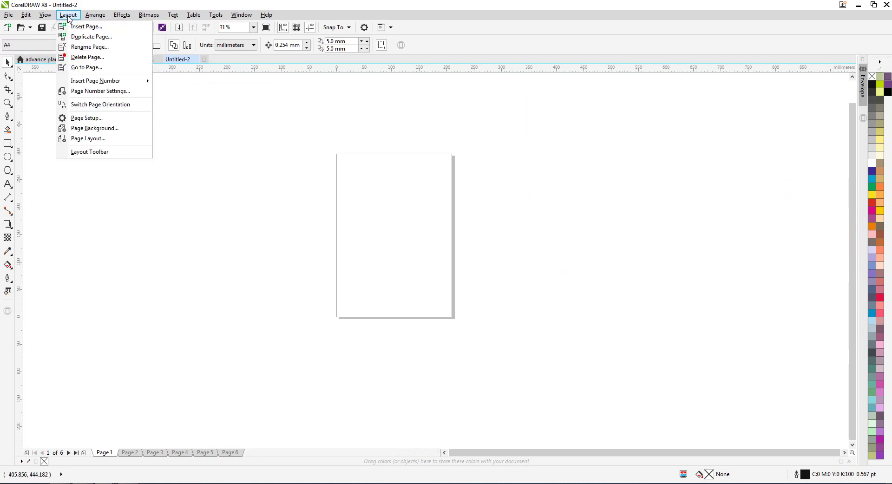
click(352, 239)
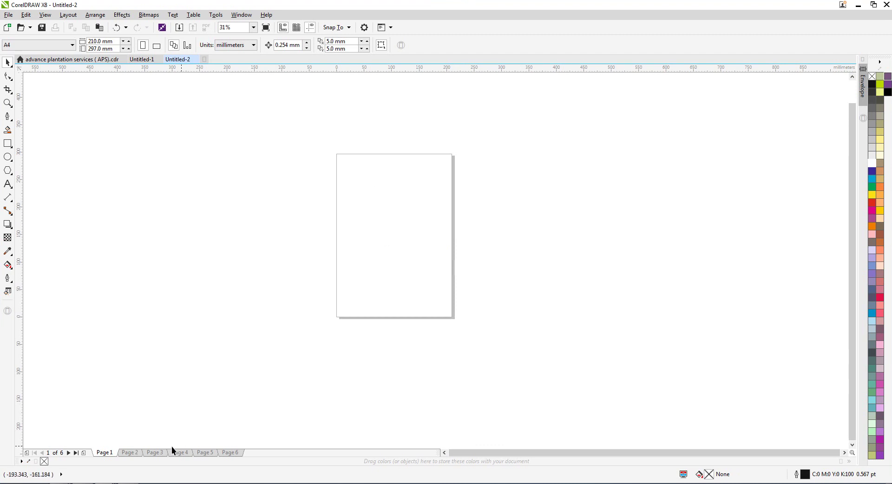
Step: On page 1, type a '1', enlarge it to about 265 pt and centre it
click(131, 453)
click(154, 453)
click(103, 453)
key(F8)
click(370, 229)
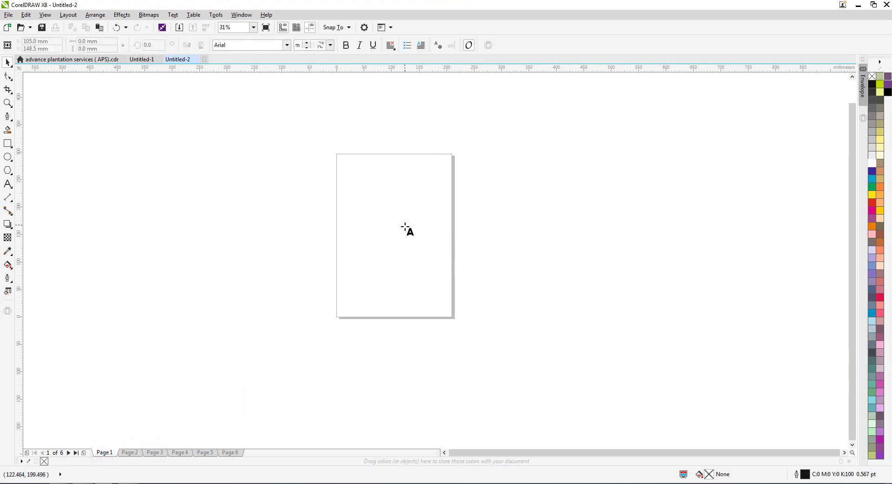
scroll(386, 241, up, 4)
text(1)
key(Escape)
scroll(448, 250, down, 4)
key(space)
drag(417, 246, 452, 283)
click(614, 253)
drag(538, 210, 382, 321)
key(p)
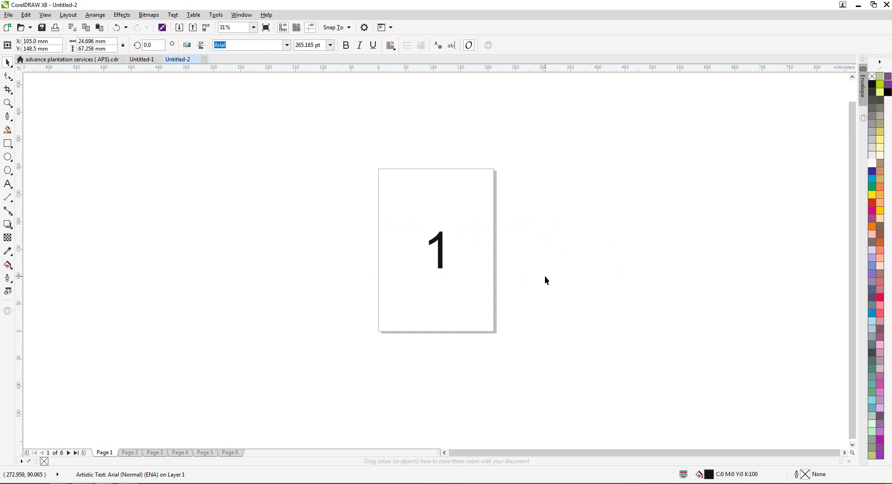
click(545, 274)
Step: Paste the number onto pages 2 and 3 and change it to 2 and 3
key(Page_Down)
key(ctrl+v)
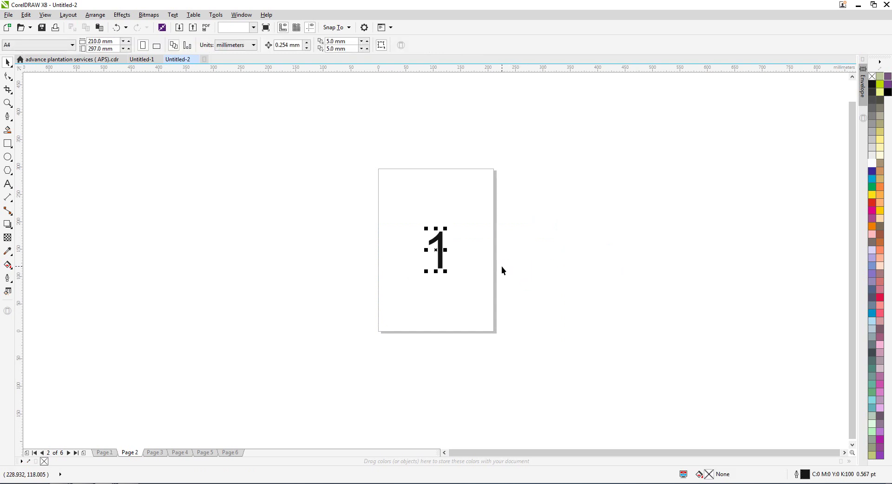
key(F8)
key(ctrl+a)
text(2)
key(ctrl+space)
key(Page_Down)
text(1)
key(F8)
key(ctrl+a)
text(3)
key(ctrl+space)
Step: Paste the number onto pages 4 and 5 and change it to 4 and 5
key(Page_Down)
key(ctrl+v)
key(F8)
key(ctrl+a)
text(4)
key(ctrl+space)
key(Page_Down)
key(ctrl+v)
key(F8)
key(ctrl+a)
text(5)
key(ctrl+space)
Step: Paste the number onto page 6 and change it to 6
key(Page_Down)
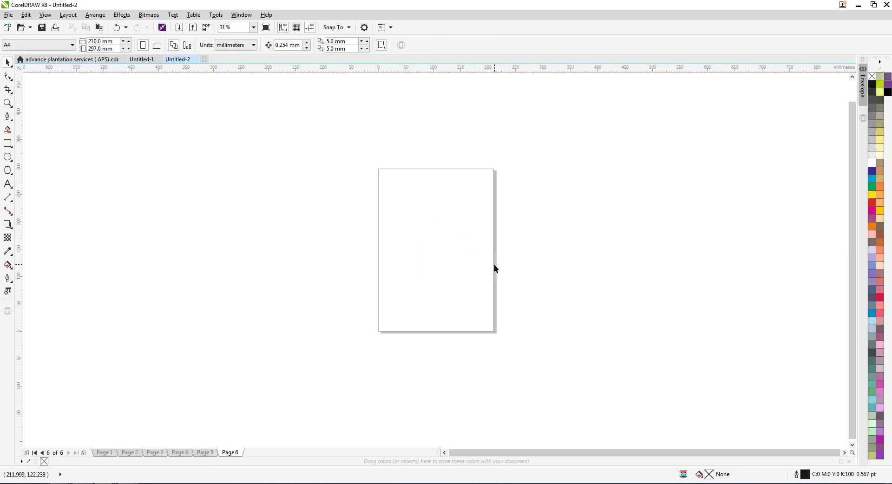
key(ctrl+v)
key(F8)
key(ctrl+a)
text(6)
key(ctrl+space)
click(605, 250)
scroll(295, 164, down, 1)
click(43, 15)
Step: Review the six numbered pages in Page Sorter View, then return to Page 1
click(69, 142)
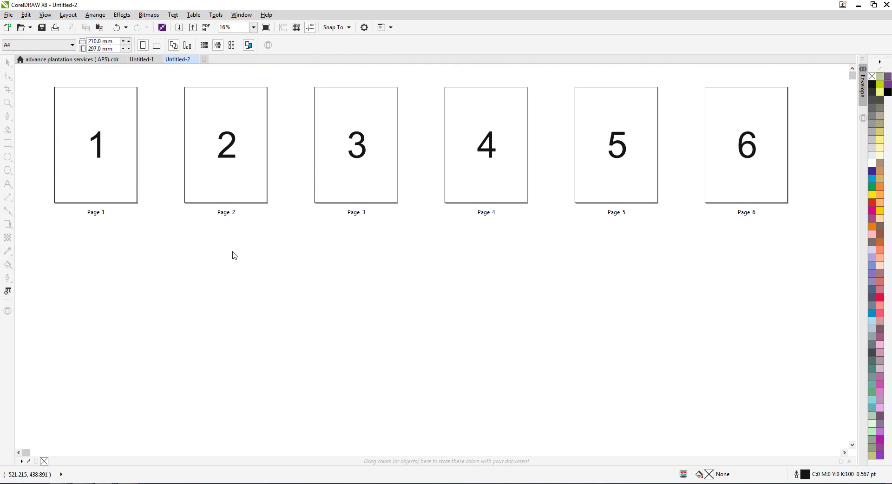
double_click(94, 136)
scroll(341, 223, up, 2)
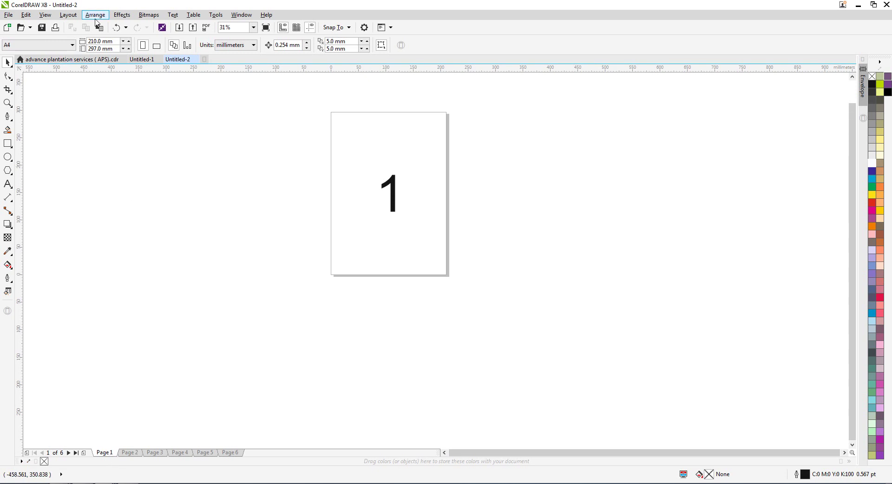
Step: Duplicate page 1 as a layers-only blank copy after it, then check the new Page 2
click(74, 19)
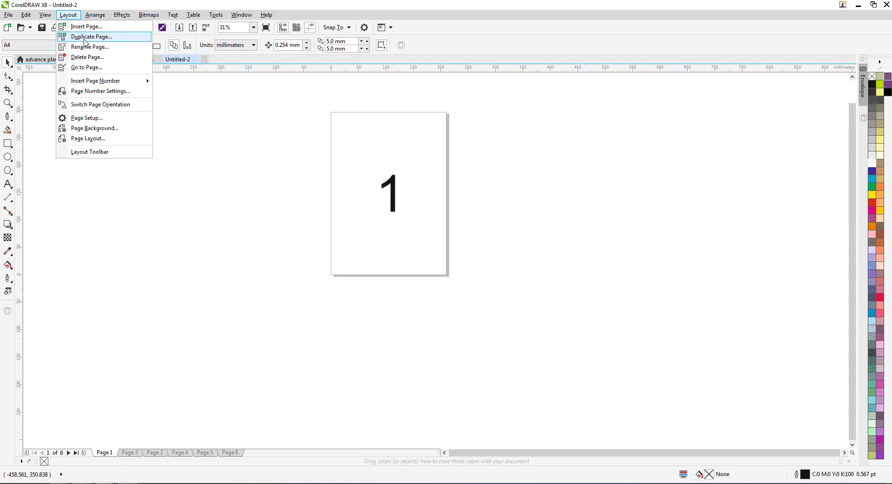
click(85, 40)
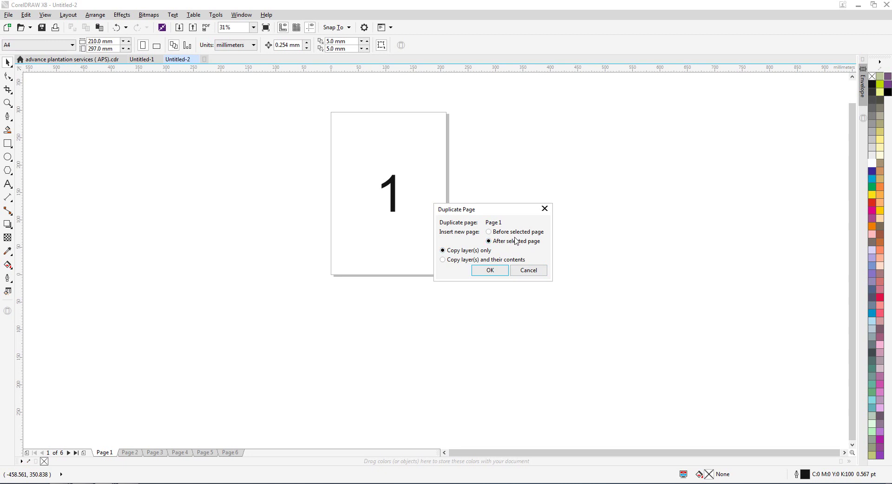
drag(490, 209, 502, 199)
click(503, 259)
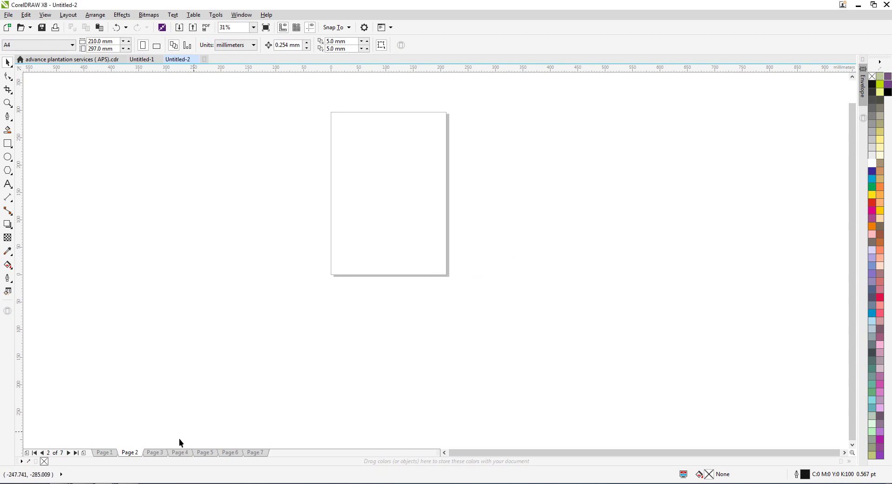
click(128, 457)
click(109, 455)
key(Page_Down)
click(105, 453)
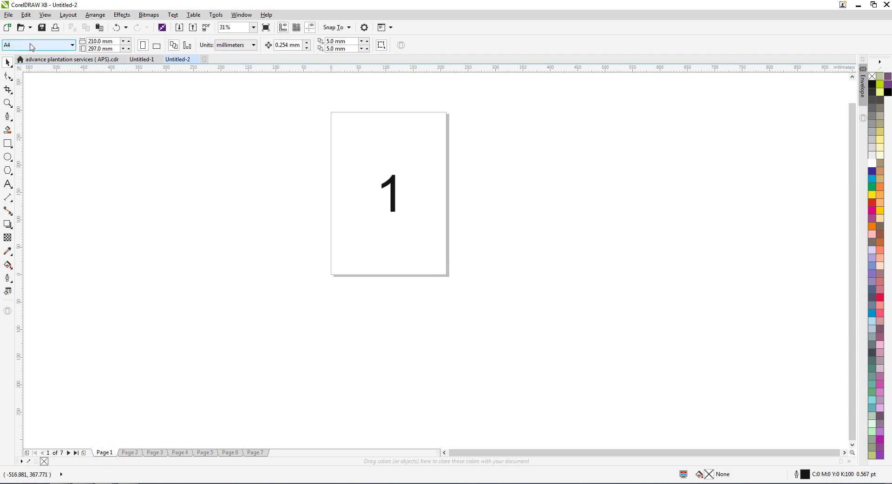
click(130, 453)
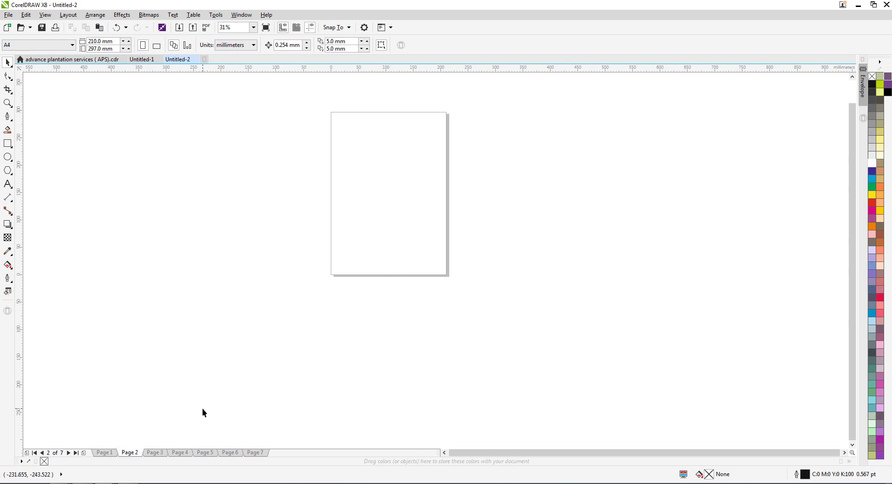
Step: Change Page 3, holding the 2, to A3 size, 297 × 420 mm
click(166, 454)
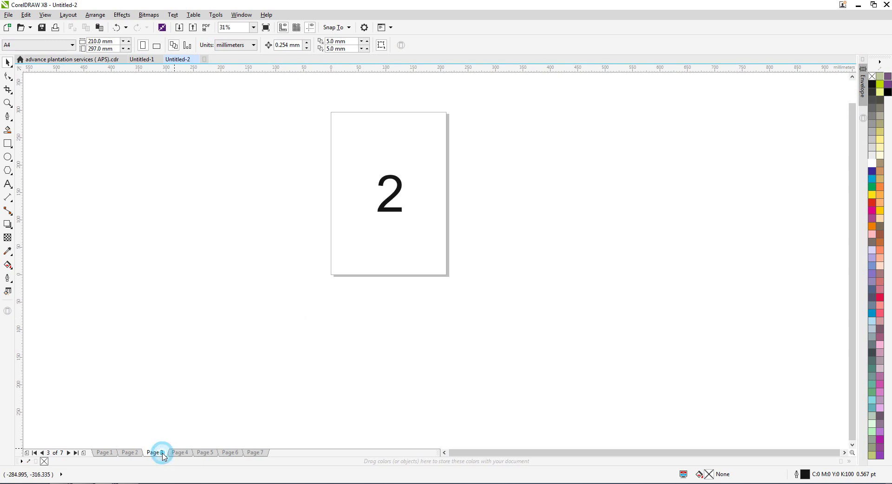
click(65, 45)
click(49, 75)
click(125, 451)
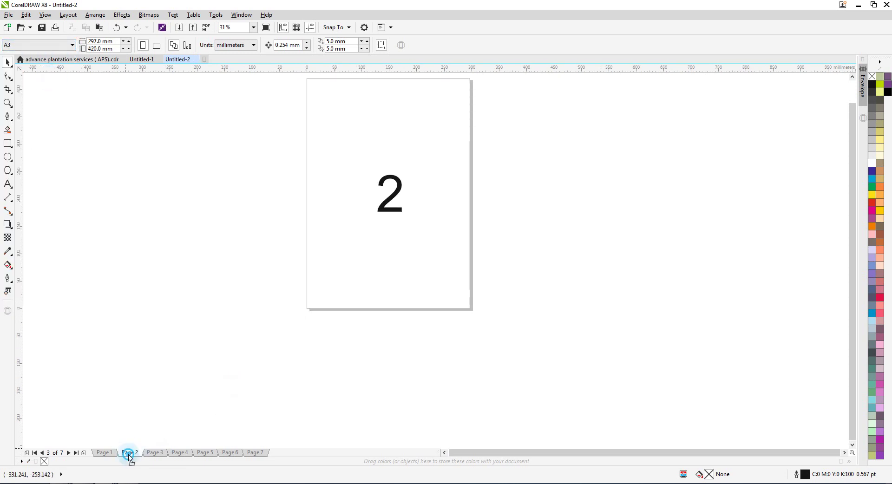
click(155, 453)
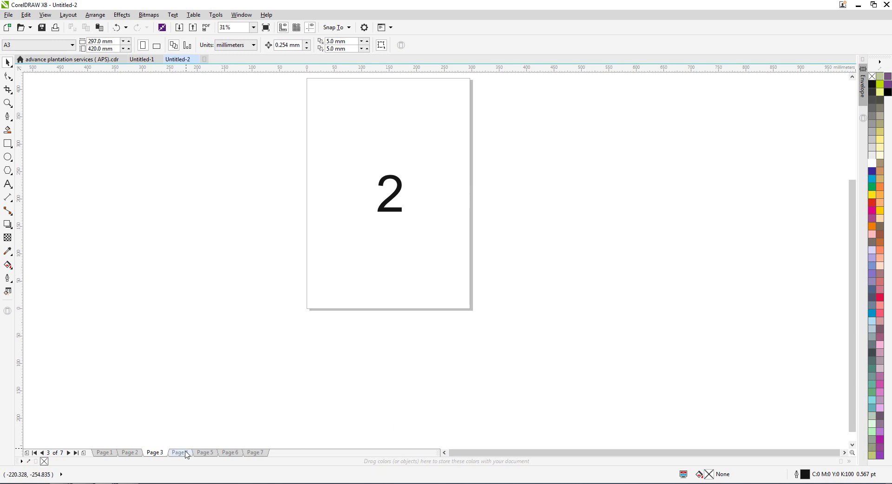
click(52, 45)
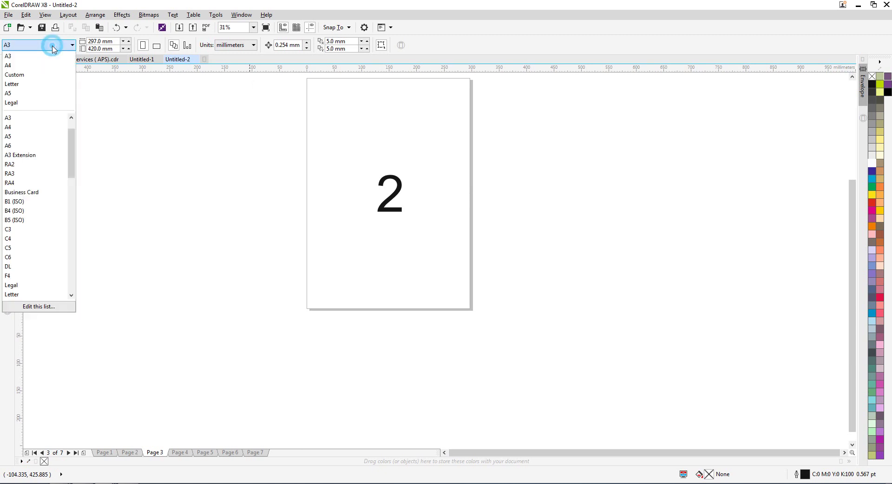
click(210, 154)
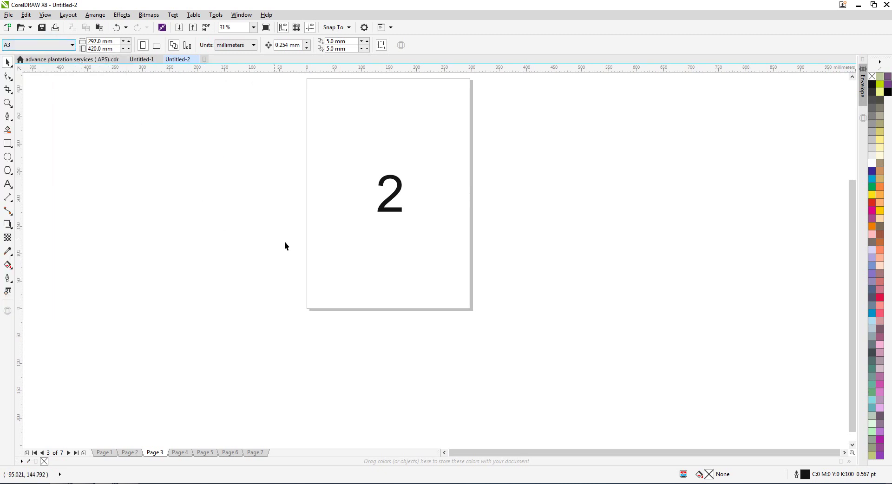
Step: Move to page 7, the page holding the large 6
right_click(163, 457)
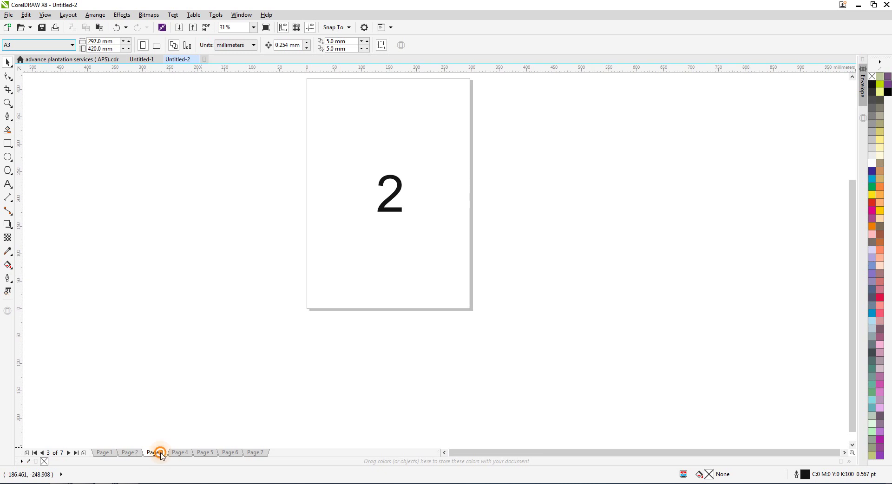
click(312, 388)
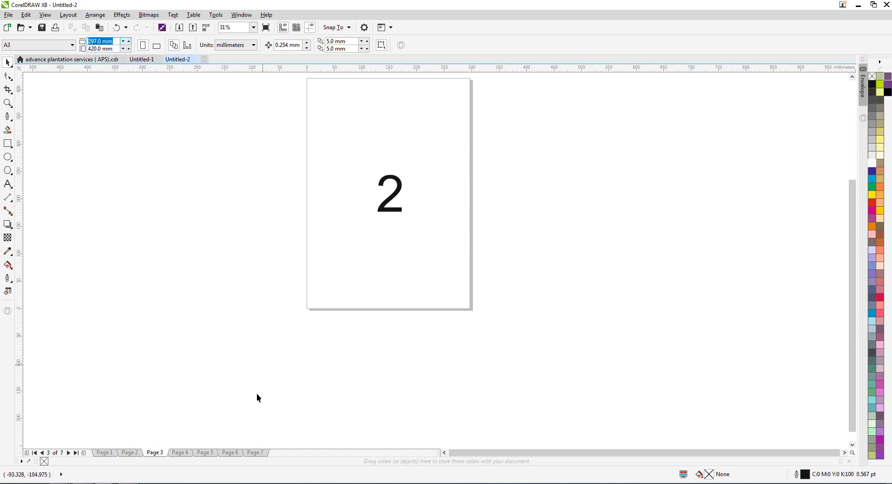
click(256, 453)
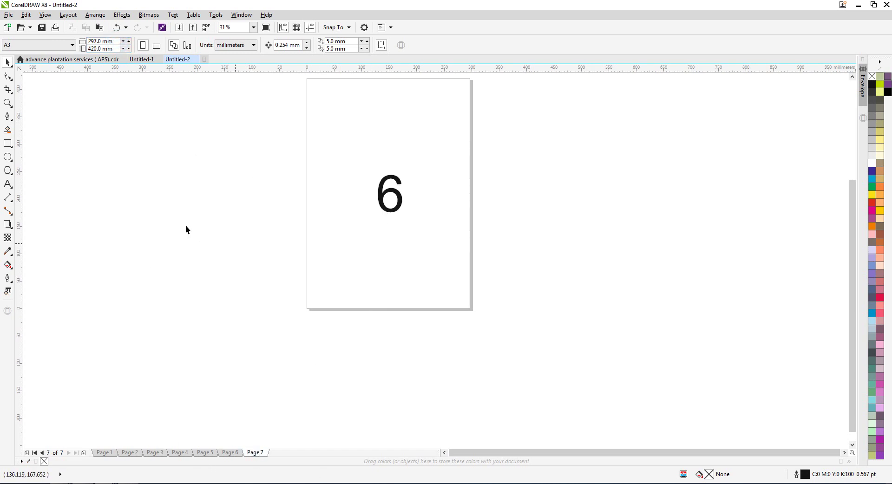
Step: Set page 7's width and height to 200 × 200 mm
double_click(110, 41)
text(200)
key(Tab)
text(2)
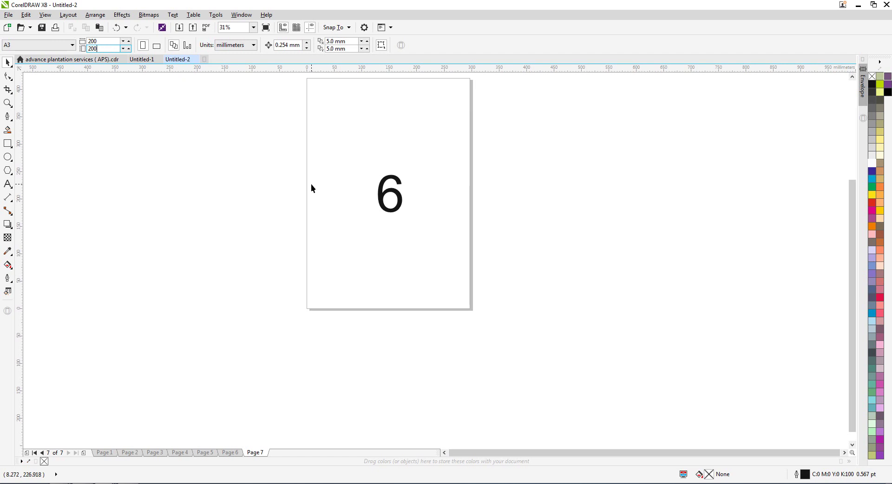
key(Return)
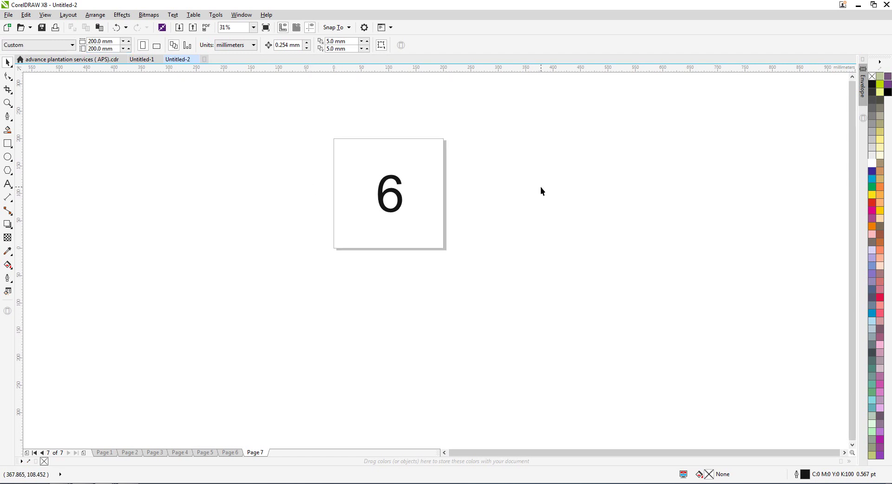
scroll(427, 175, up, 1)
key(h)
drag(502, 144, 512, 169)
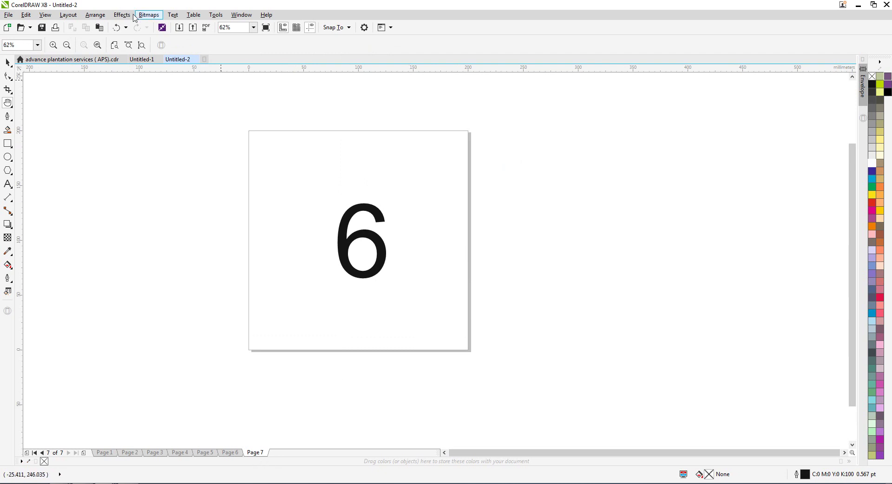
click(69, 15)
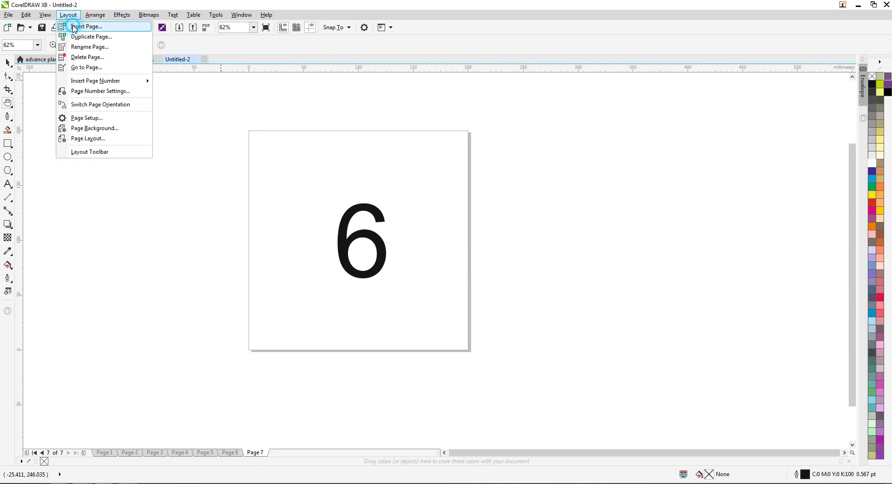
click(74, 26)
drag(432, 160, 533, 153)
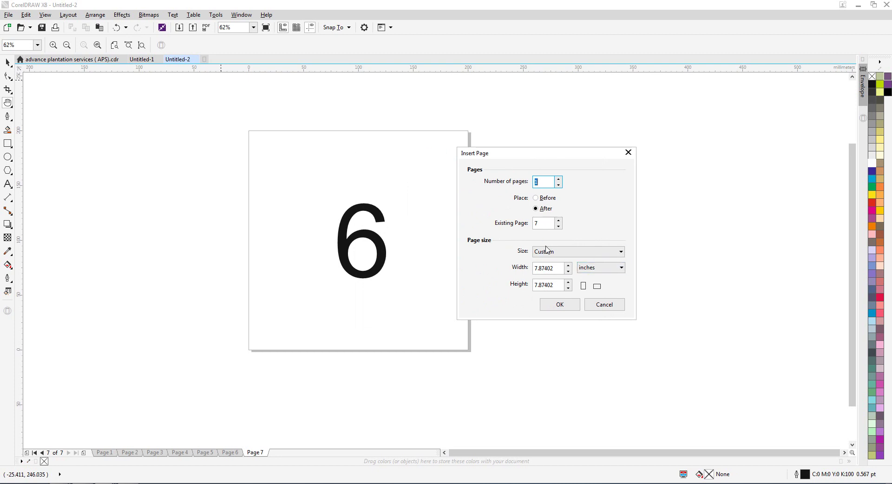
double_click(558, 270)
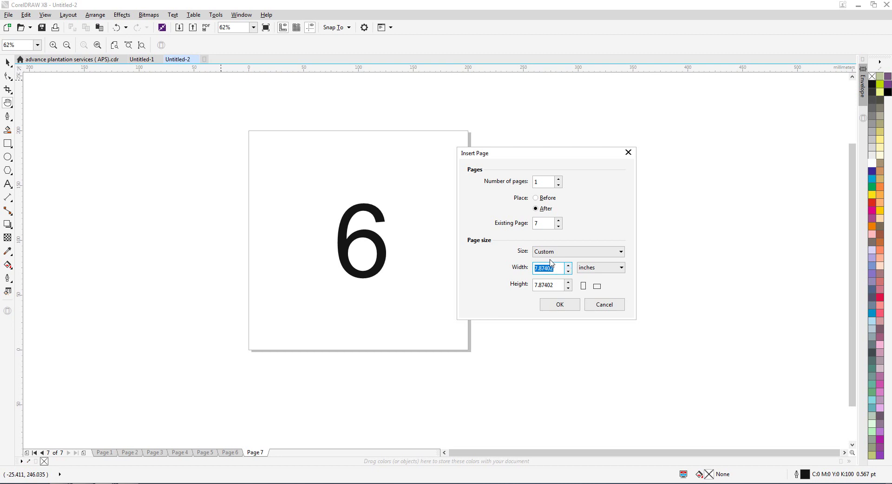
click(599, 268)
click(592, 282)
double_click(560, 268)
drag(547, 156, 587, 150)
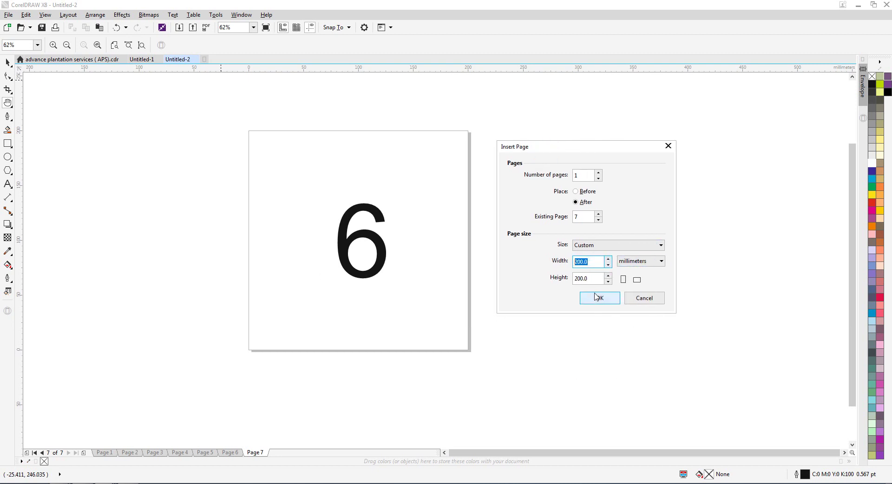
click(644, 299)
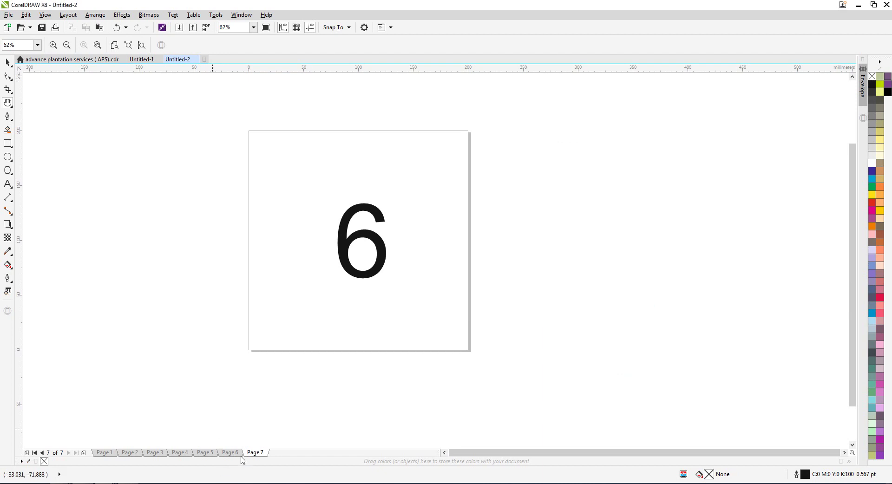
Step: Duplicate page 7 with Layout > Duplicate Page as a new page 8
click(68, 17)
click(79, 37)
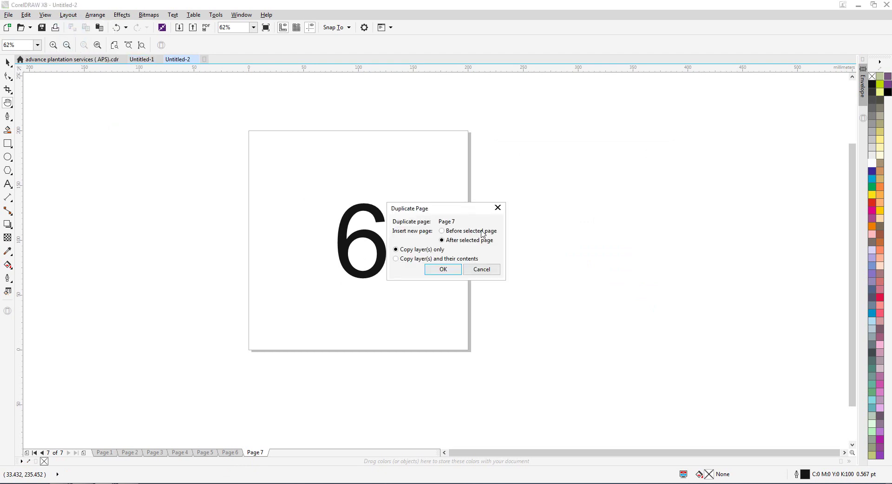
drag(442, 213, 568, 213)
click(573, 269)
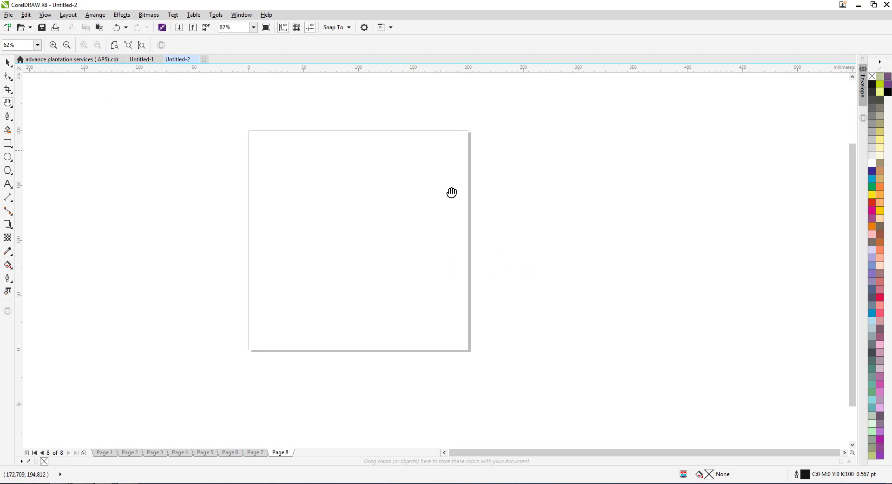
Step: Compare pages 5 through 8, then undo the duplicated page 8
click(255, 453)
click(284, 454)
click(250, 454)
click(230, 454)
click(215, 455)
click(251, 454)
click(274, 454)
key(ctrl+z)
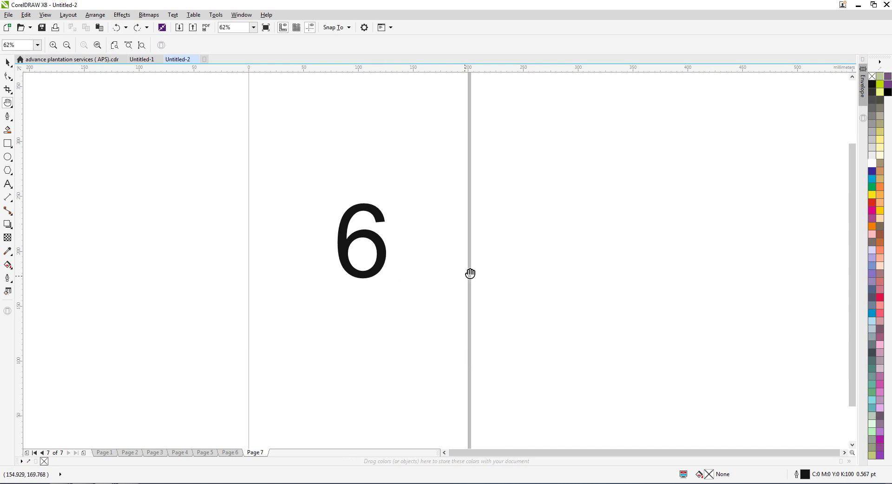
Step: Set page 7 to the standard A4 page size (210 × 297 mm)
scroll(364, 235, down, 1)
key(space)
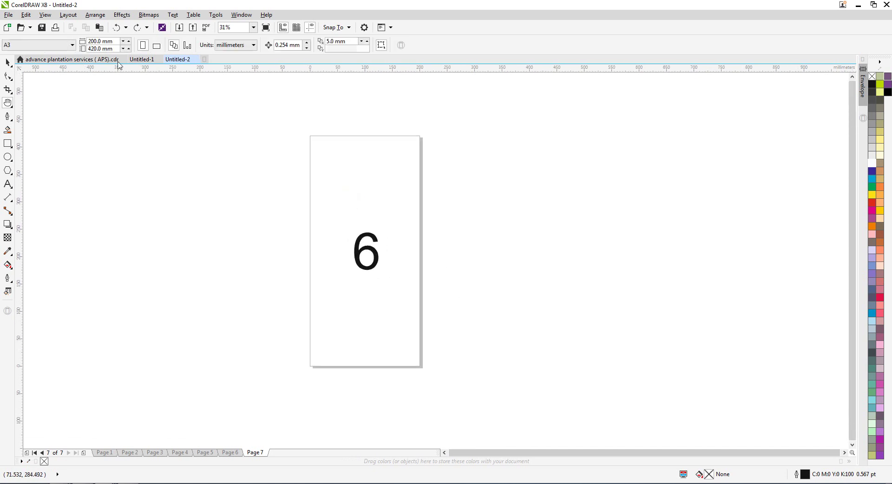
click(51, 49)
click(30, 72)
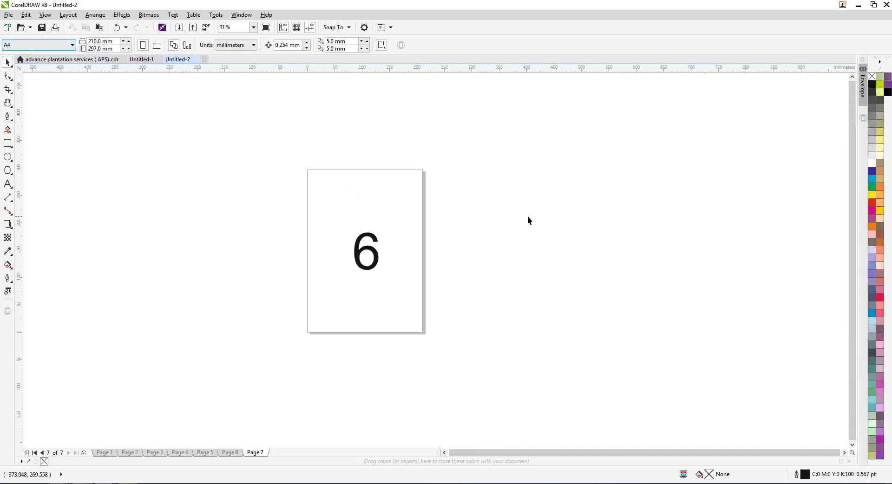
Step: Browse the page tabs from Page 1 to Page 5 and finish back on Page 1
click(69, 15)
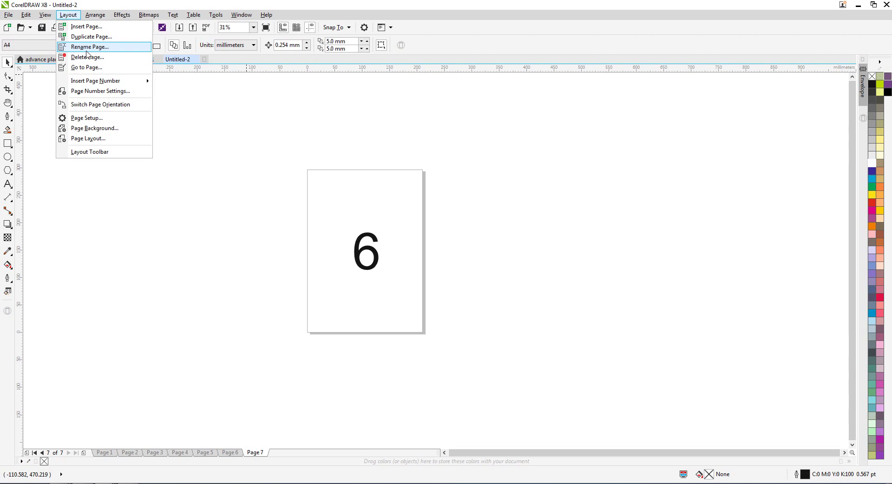
click(202, 231)
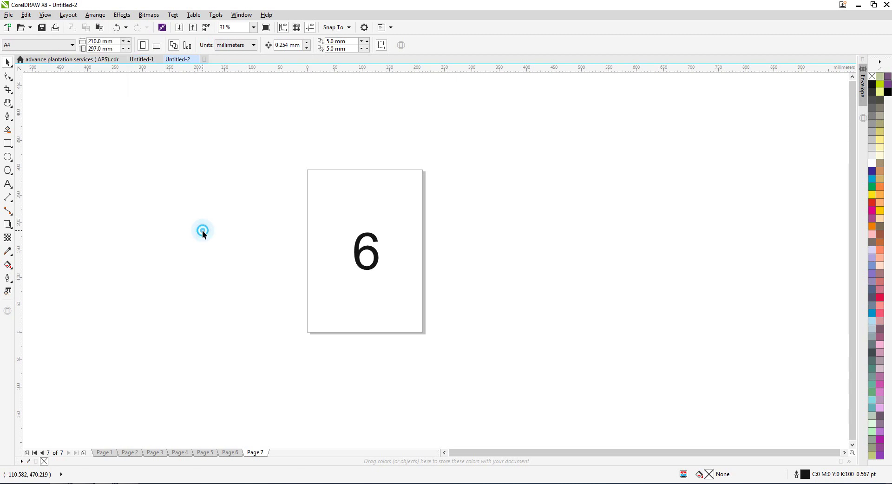
click(104, 453)
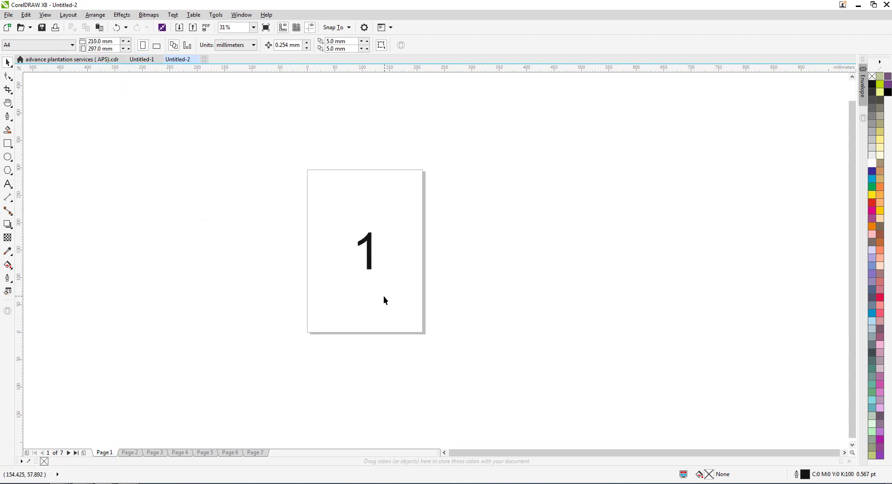
click(134, 455)
click(155, 453)
click(184, 453)
click(203, 453)
click(105, 453)
Step: Rename page 1 to FIRST with Layout > Rename Page
click(69, 14)
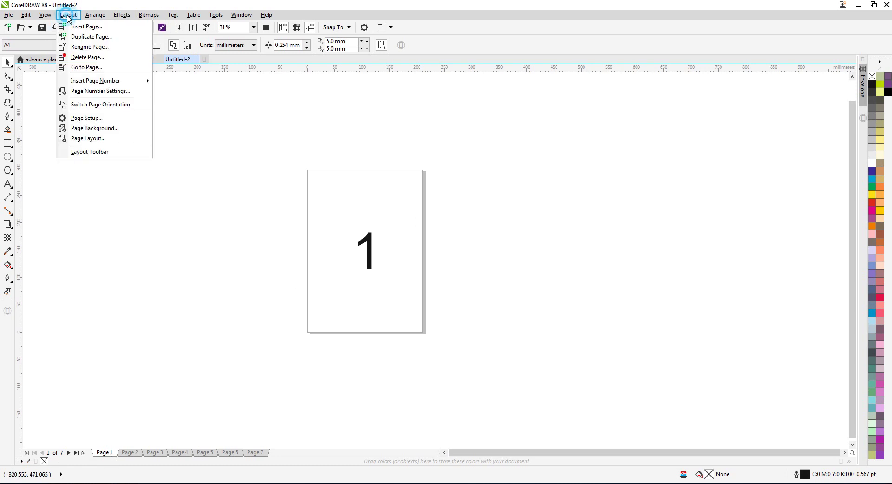
click(86, 47)
drag(440, 211, 610, 222)
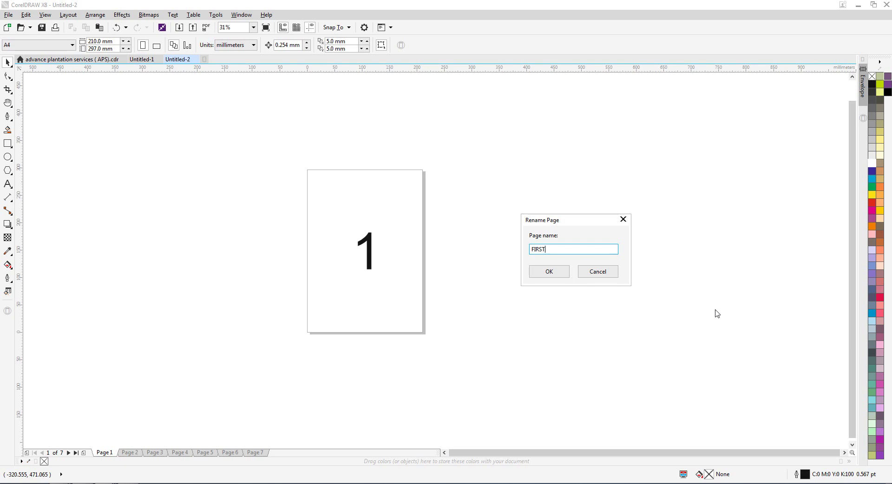
click(549, 273)
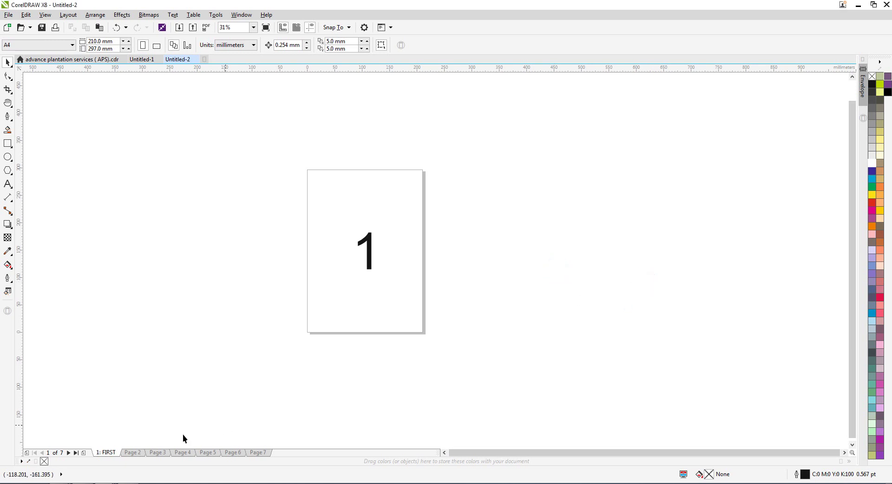
Step: Rename page 2 to COVER INSIDE
click(132, 455)
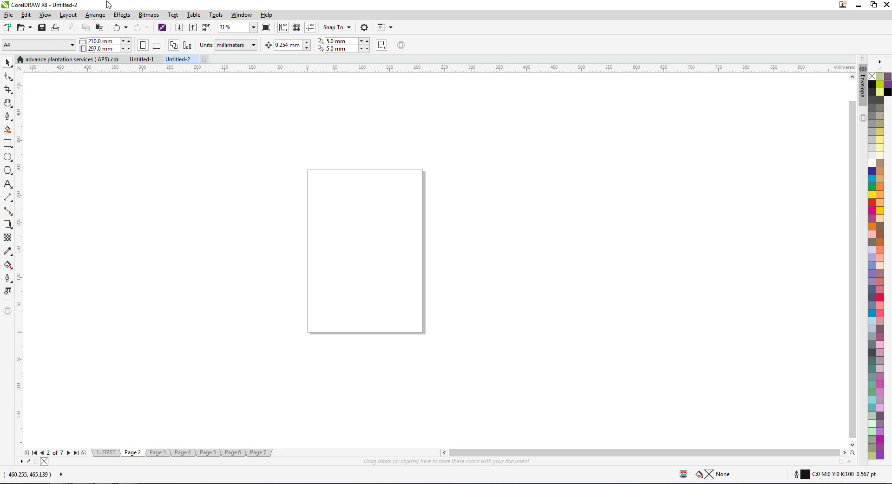
click(68, 15)
click(82, 47)
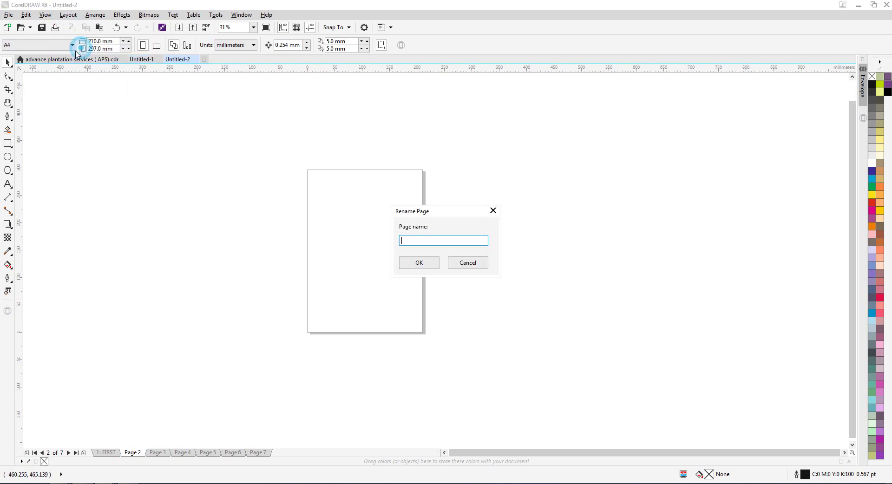
drag(435, 213, 498, 210)
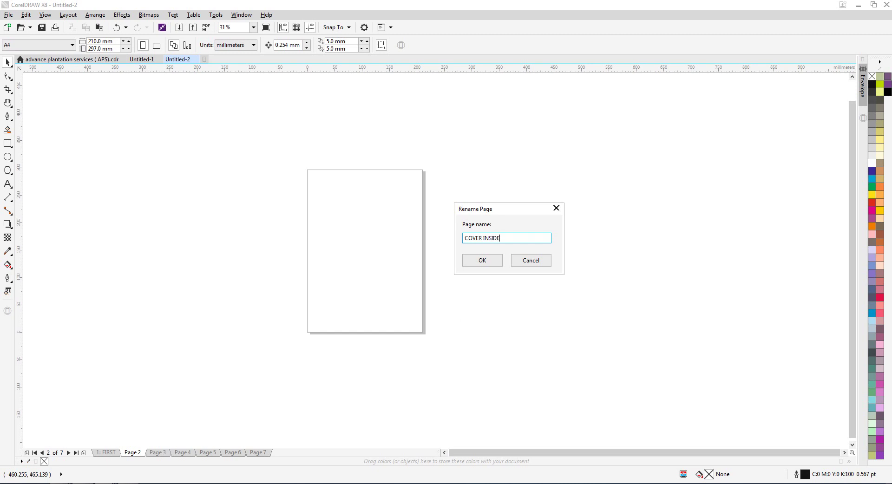
click(479, 256)
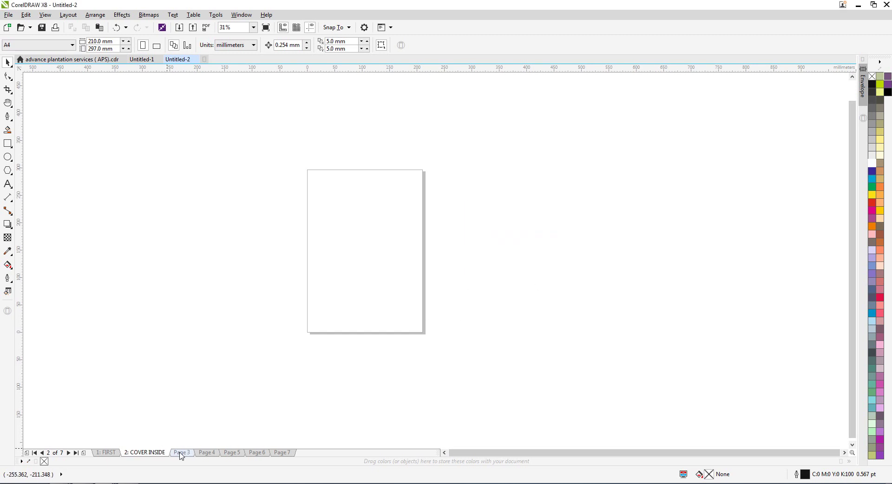
click(182, 453)
Step: Flip between the FIRST, COVER INSIDE and Page 3 tabs, settling on Page 3 showing 2
right_click(184, 453)
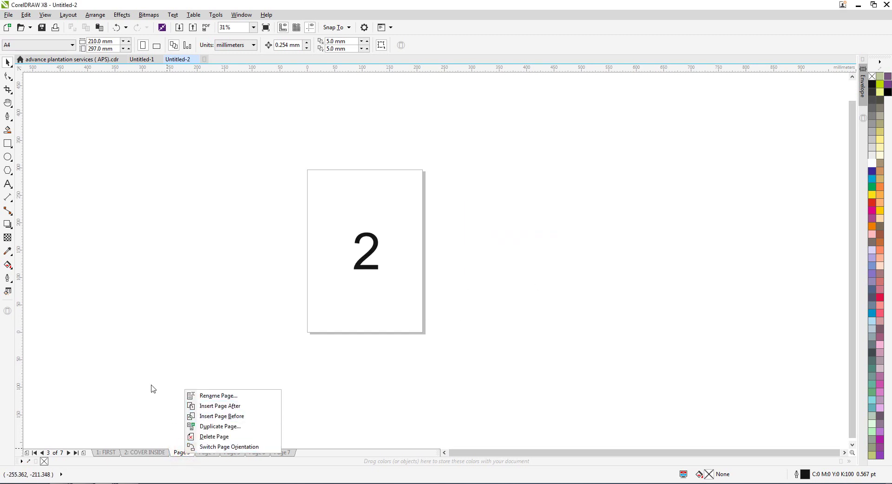
click(150, 388)
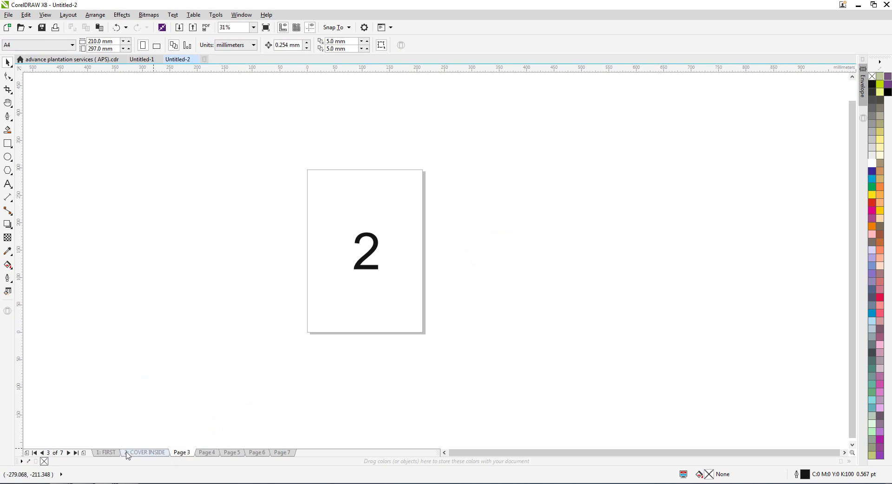
click(65, 16)
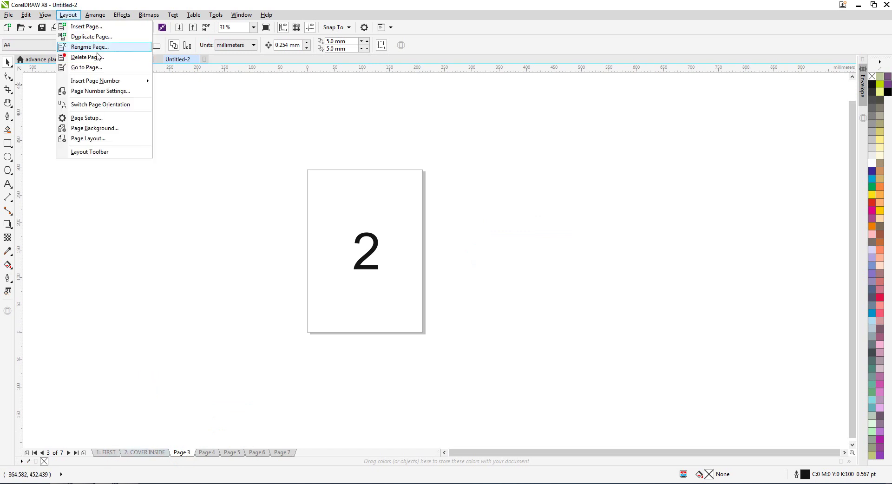
key(Escape)
click(106, 453)
click(139, 453)
click(182, 453)
click(182, 454)
right_click(182, 455)
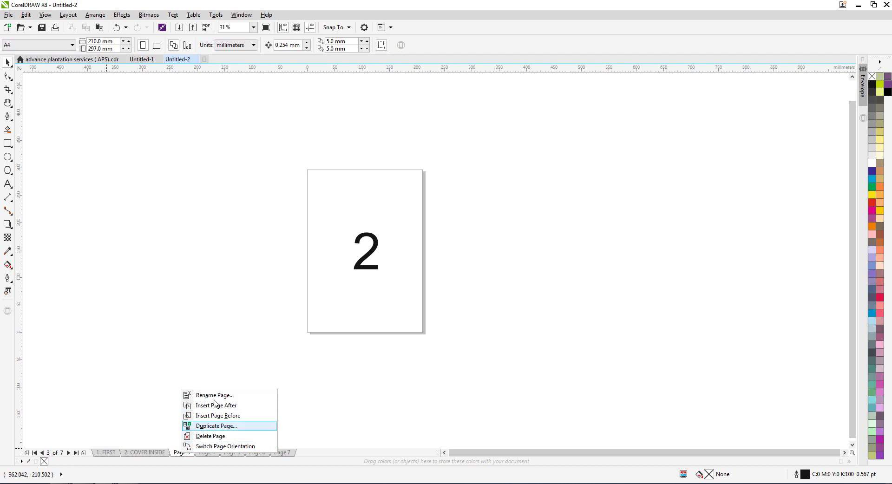
click(139, 398)
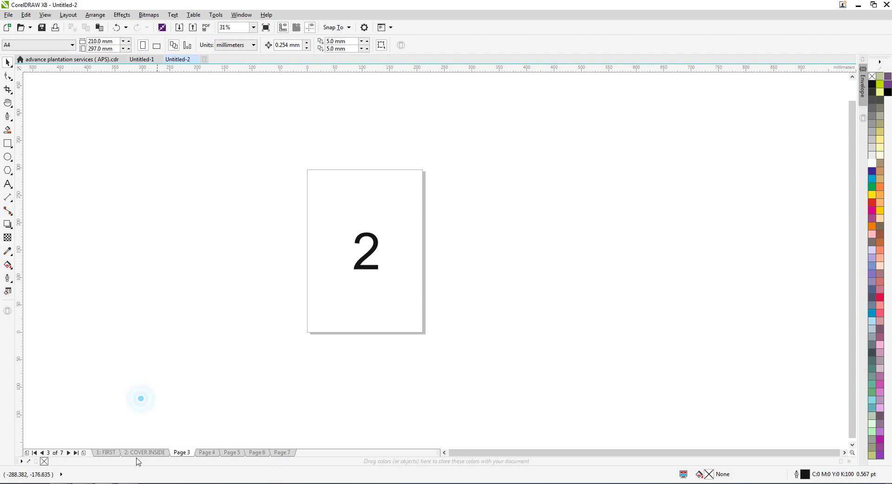
Step: Rename page 3, holding the 2, to COVER BACK INSIDE from its tab's menu
right_click(184, 453)
click(218, 396)
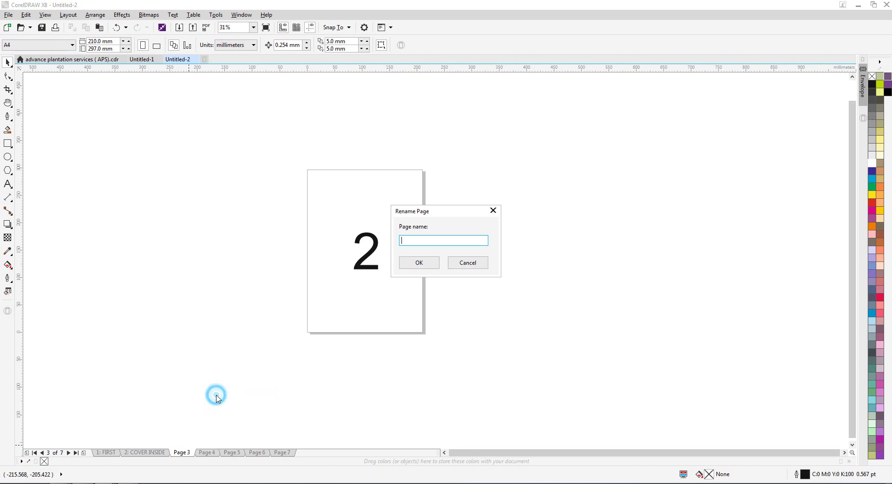
drag(423, 207, 471, 210)
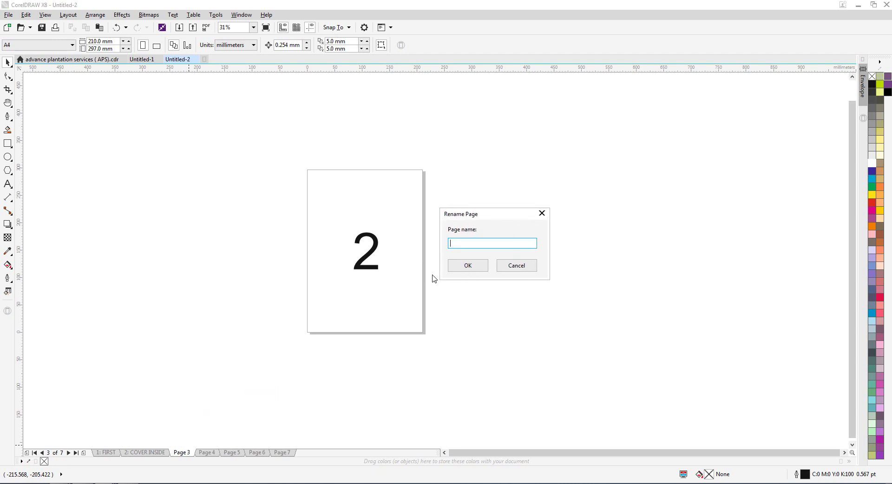
text(COBE)
key(BackSpace)
key(BackSpace)
text(VER BACK INSIDE)
key(Return)
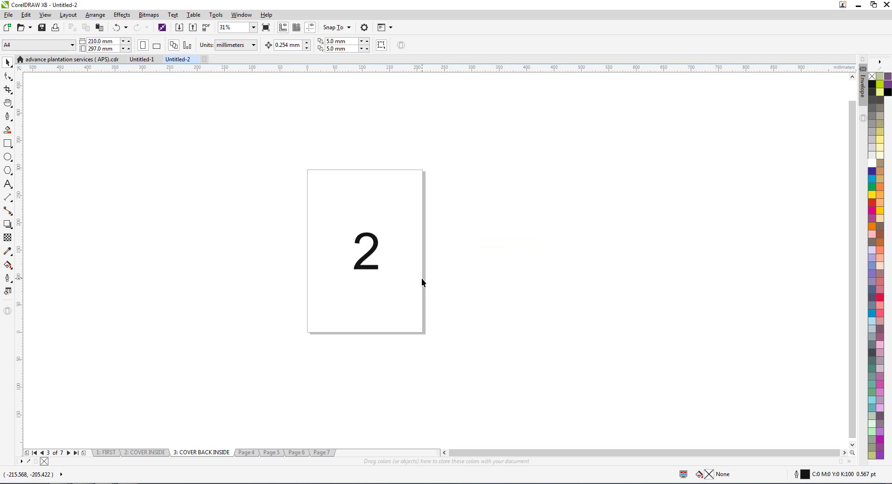
click(147, 454)
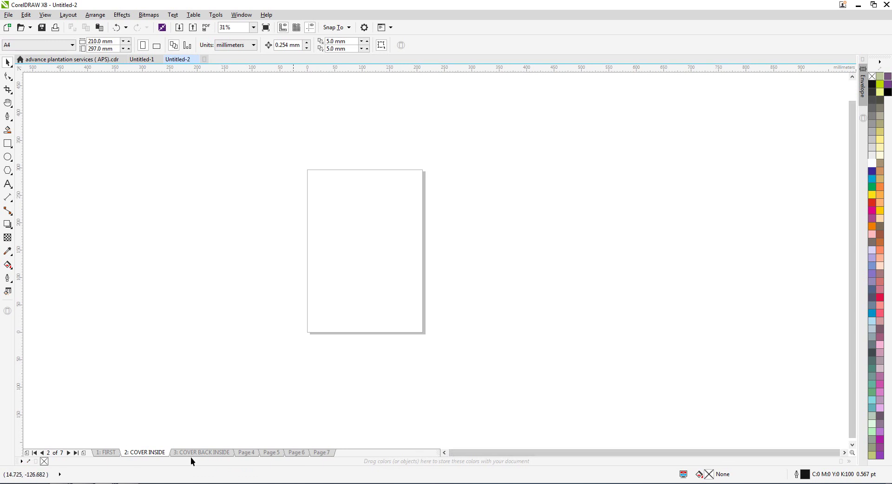
click(203, 454)
click(247, 454)
click(274, 453)
click(211, 455)
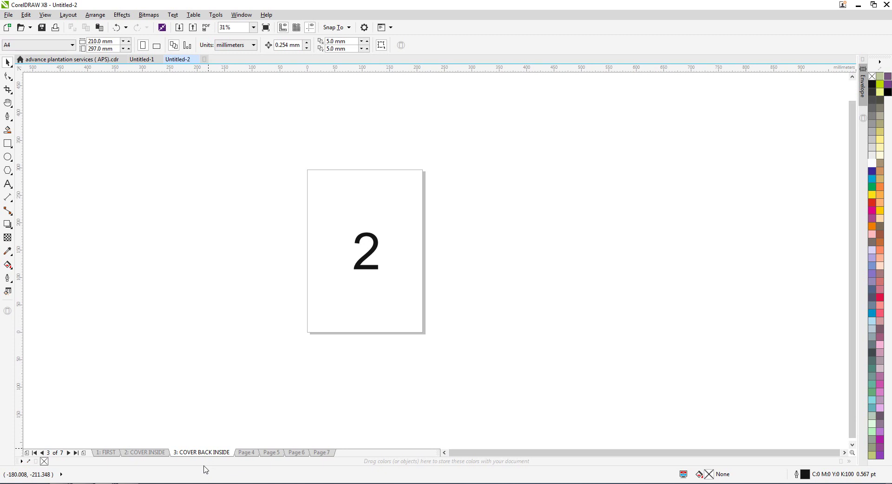
click(150, 454)
click(213, 453)
click(247, 453)
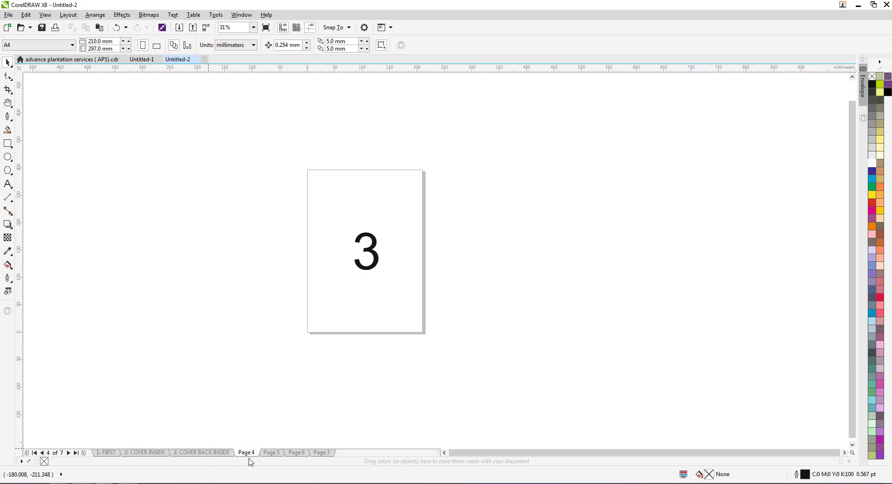
click(213, 454)
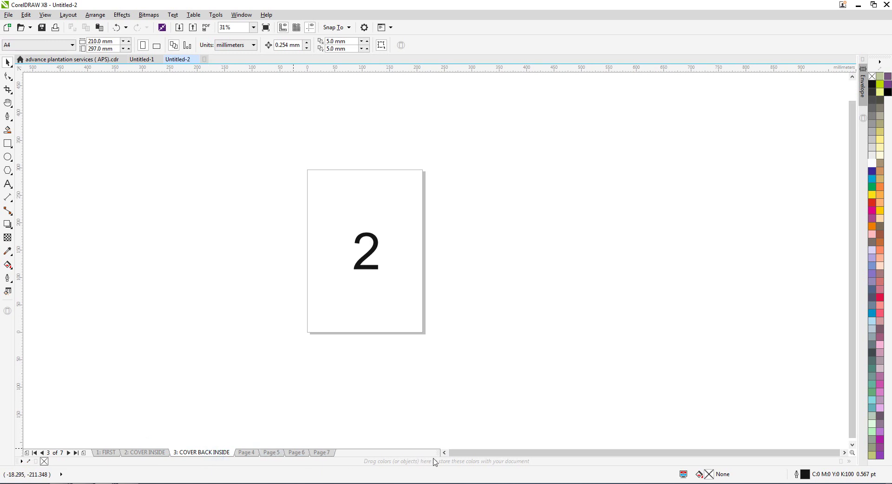
drag(439, 453, 803, 453)
click(543, 454)
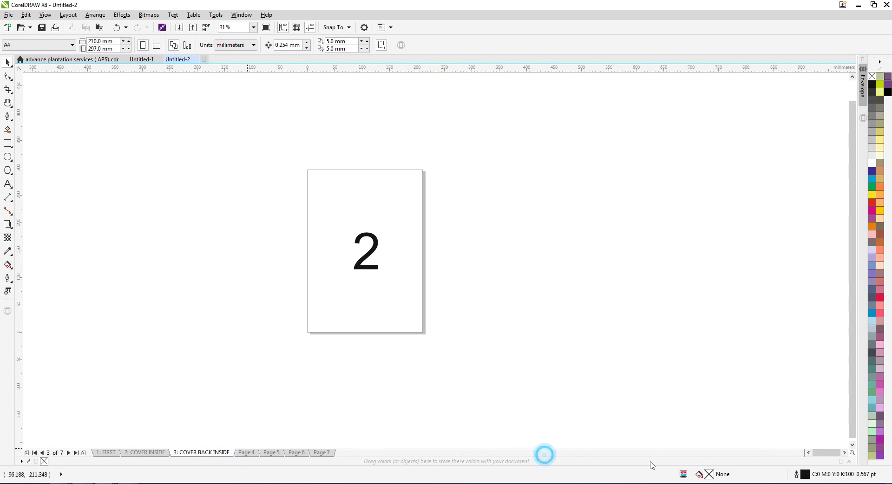
drag(804, 455, 362, 448)
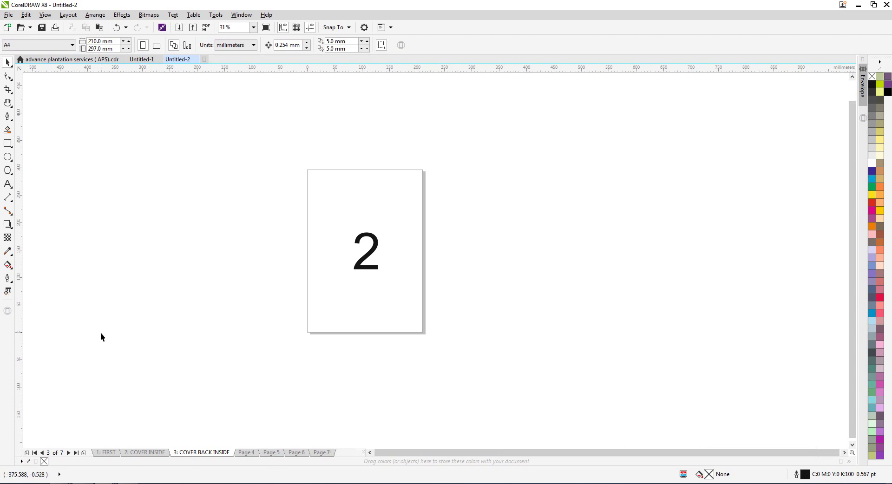
Step: Delete the COVER BACK INSIDE page from its tab's right-click menu
click(76, 18)
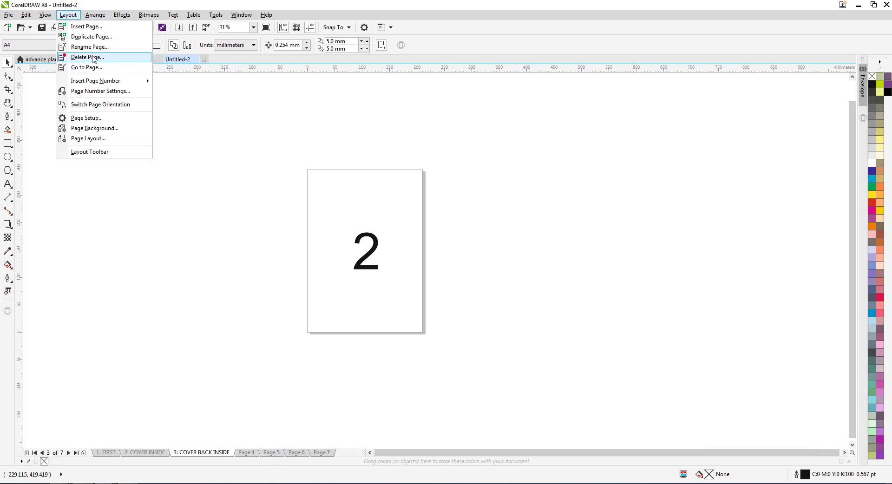
click(261, 249)
click(241, 451)
right_click(200, 451)
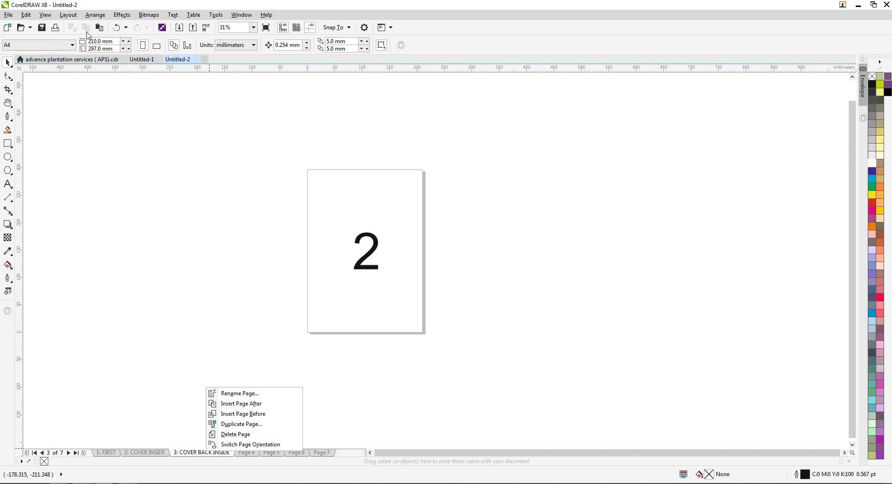
click(68, 14)
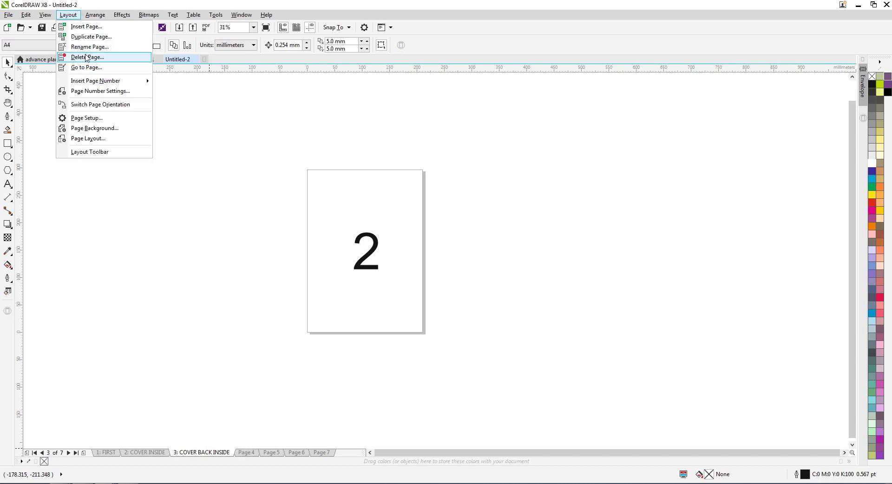
click(215, 270)
right_click(205, 451)
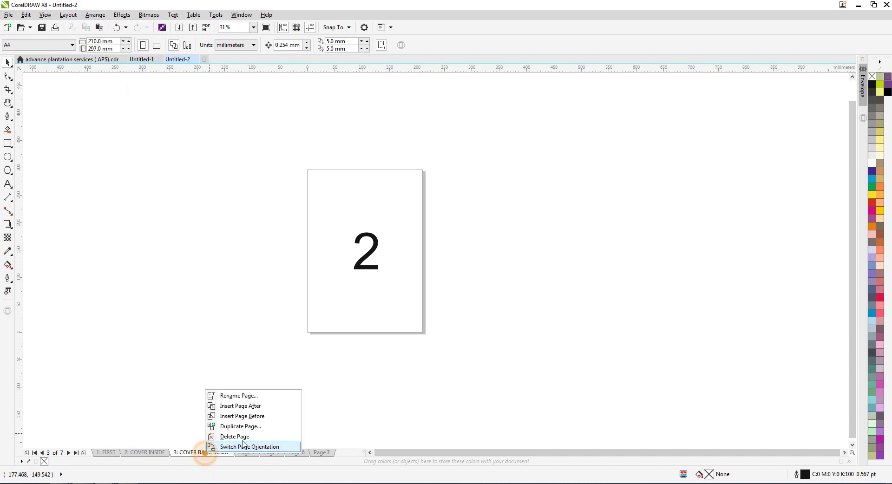
click(236, 437)
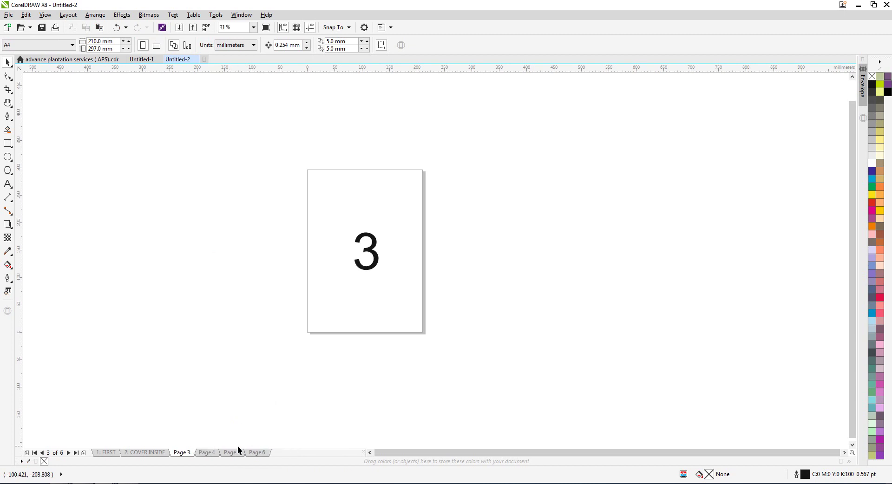
Step: Cancel the Go To Page prompt and switch to the 1: FIRST page tab
click(68, 14)
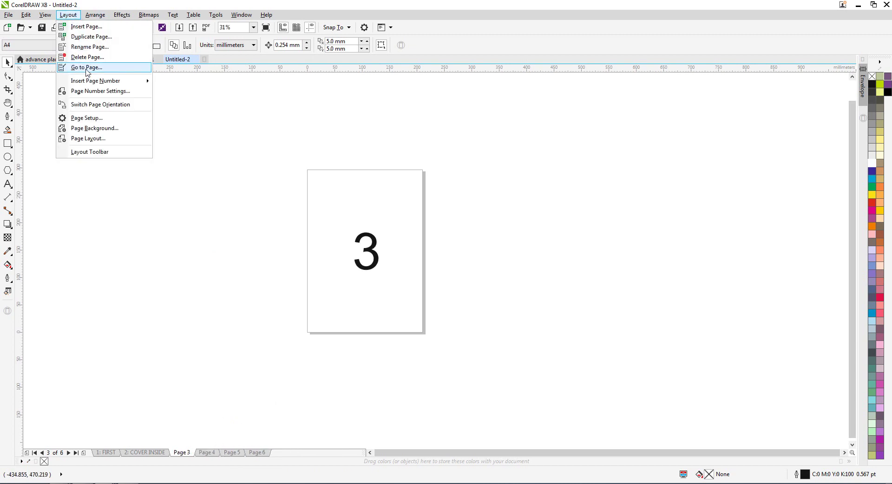
click(86, 68)
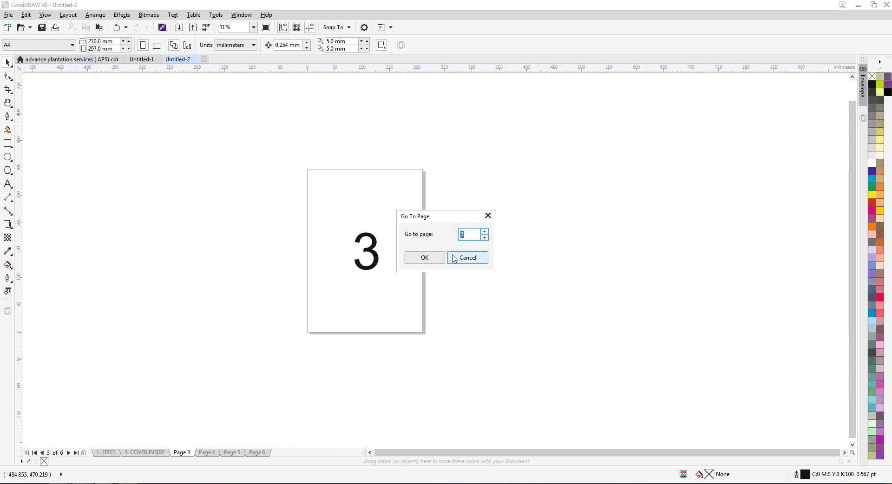
drag(444, 216, 538, 232)
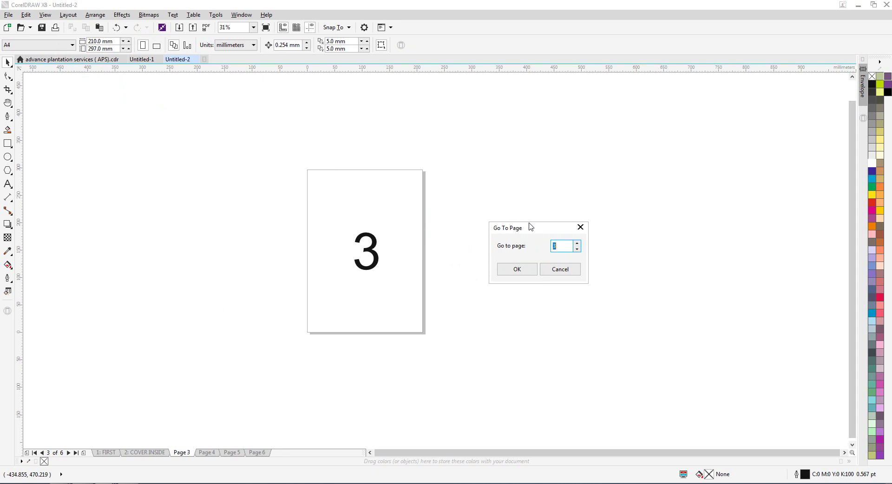
drag(531, 227, 581, 219)
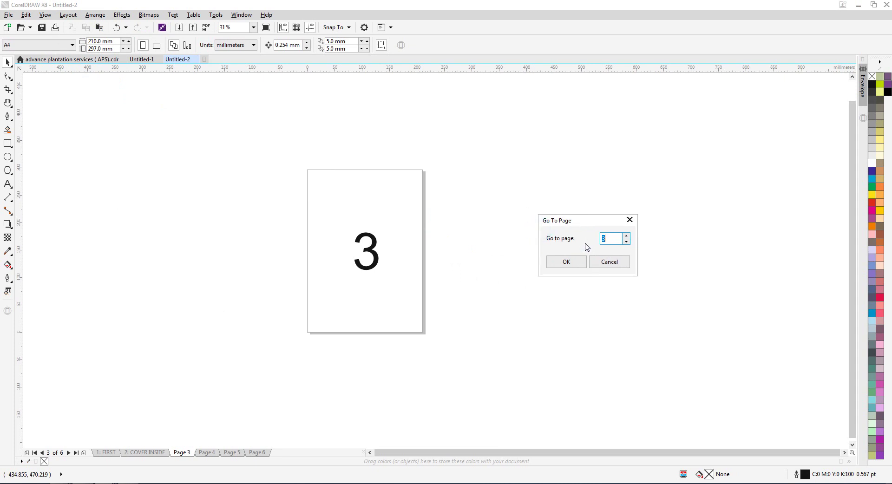
click(610, 260)
click(110, 457)
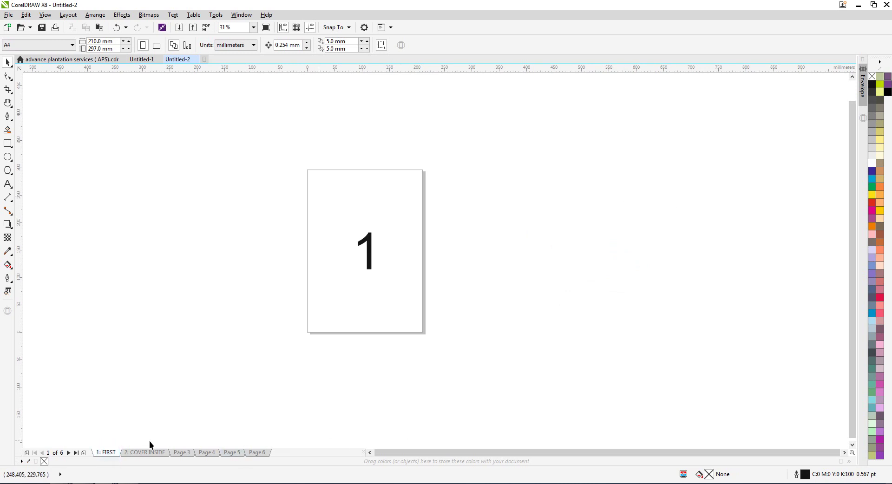
Step: Click through the tabs from COVER INSIDE to Page 6, then back to FIRST
click(131, 452)
click(181, 453)
click(207, 453)
click(232, 453)
click(257, 454)
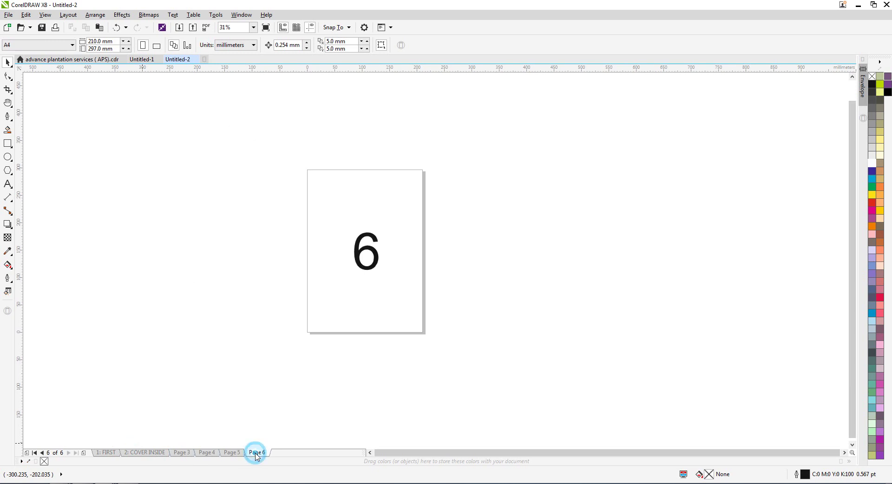
click(109, 454)
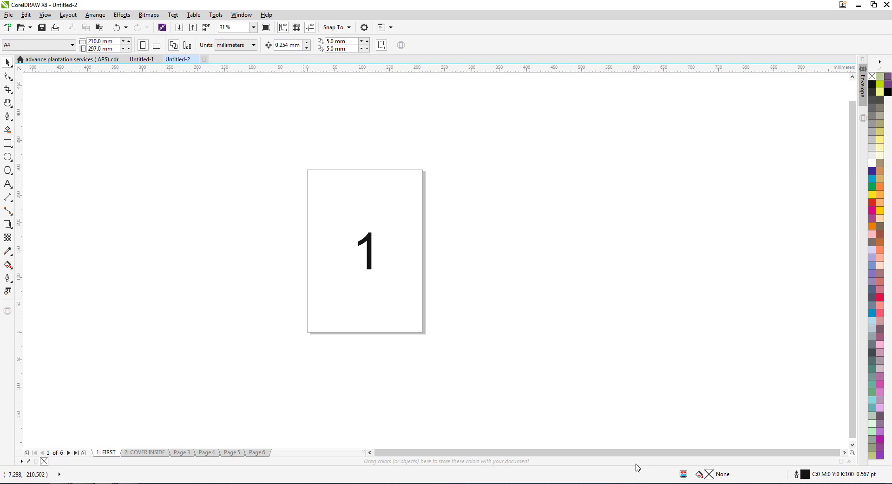
Step: Step through the pages with Page Down and Page Up, ending on Page 4
key(Page_Down)
key(Page_Down)
key(Page_Down)
key(Page_Down)
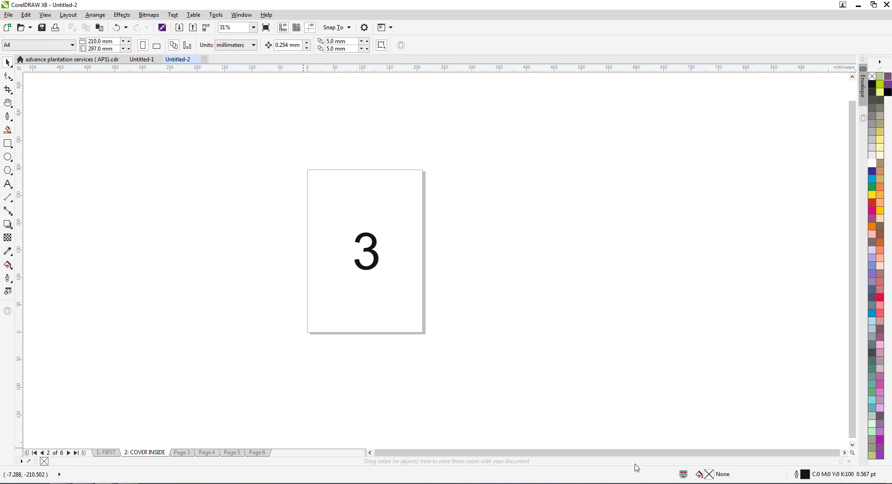
key(Page_Up)
key(Page_Up)
key(Page_Up)
key(Page_Up)
key(Page_Down)
key(Page_Down)
key(Page_Down)
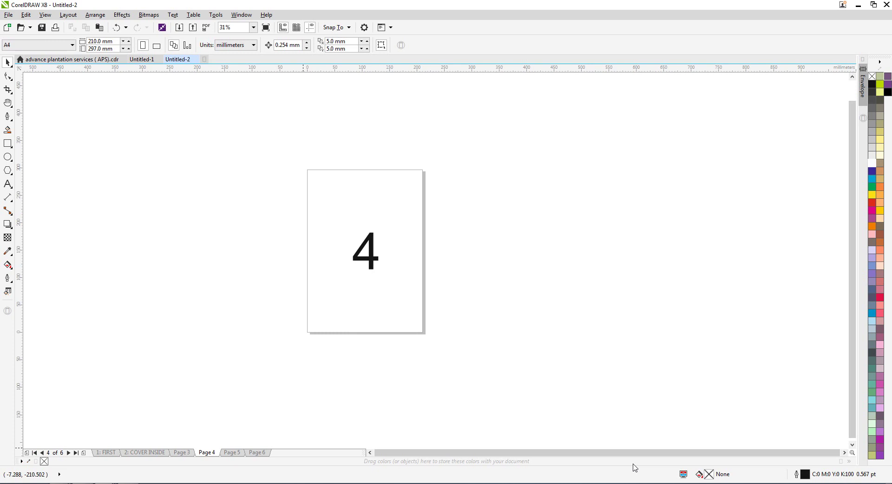
key(Page_Down)
key(Page_Down)
key(Page_Up)
key(Page_Up)
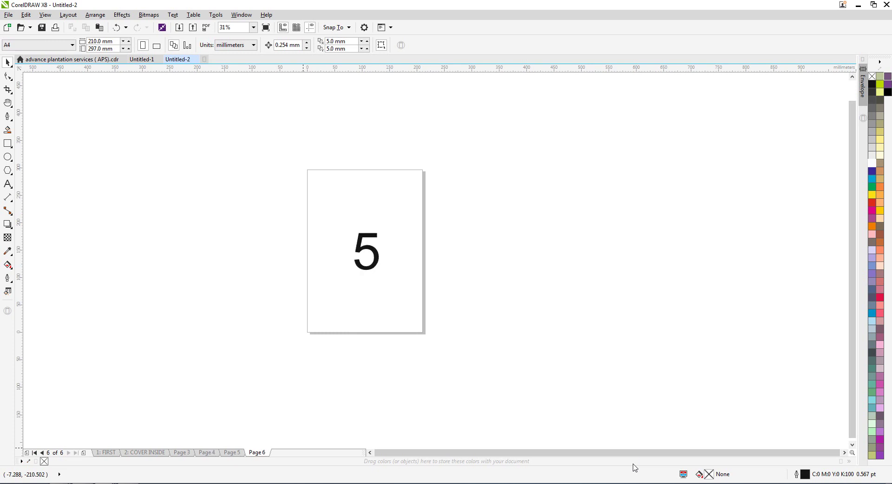
key(Page_Up)
key(Page_Down)
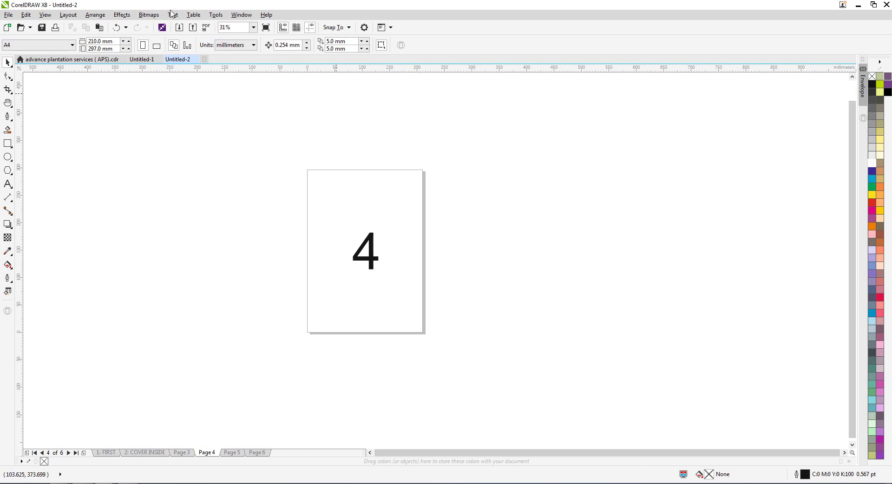
Step: Enter 6 in the Go To Page prompt to jump to Page 6
click(69, 16)
click(89, 69)
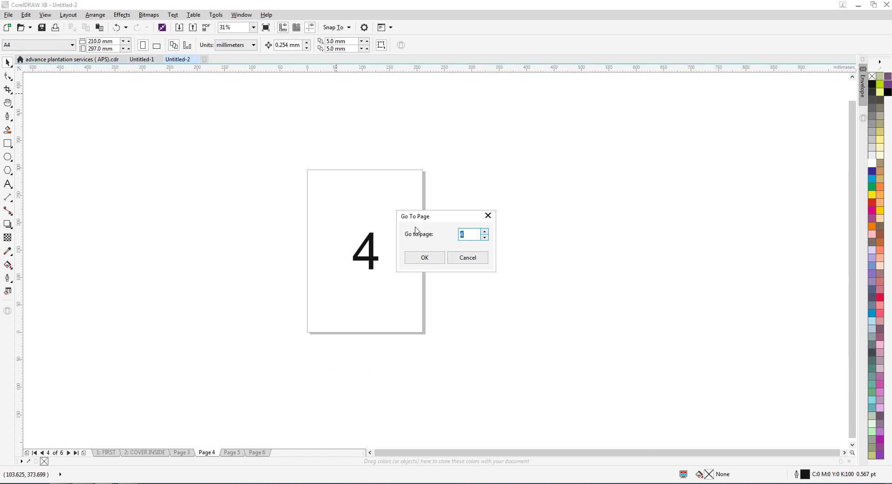
drag(418, 215, 462, 214)
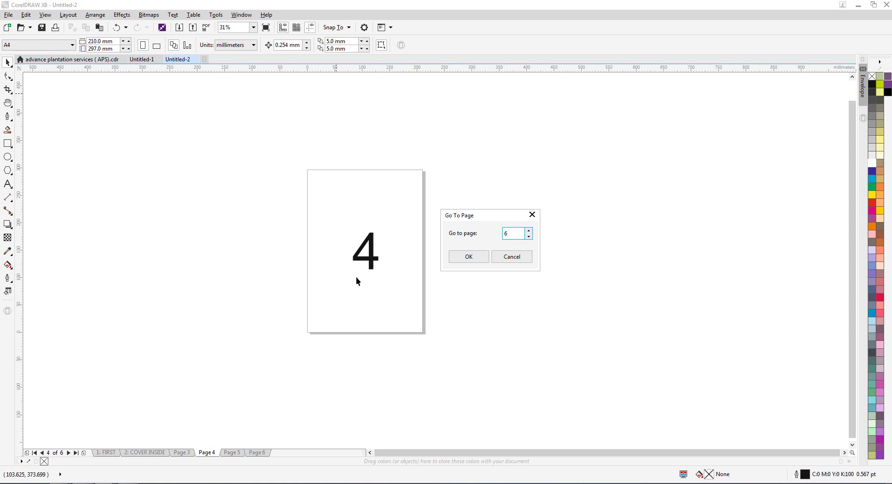
key(Return)
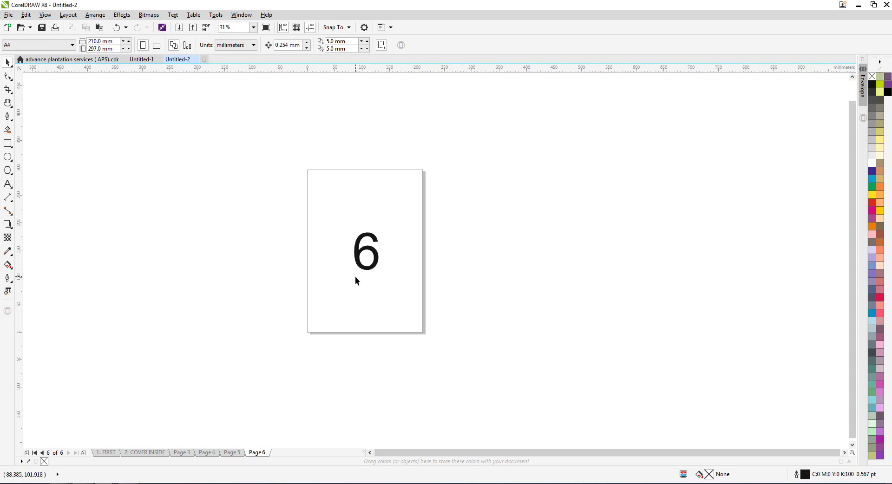
Step: Insert 100 blank pages after Page 6, making 106 pages
click(88, 15)
click(80, 26)
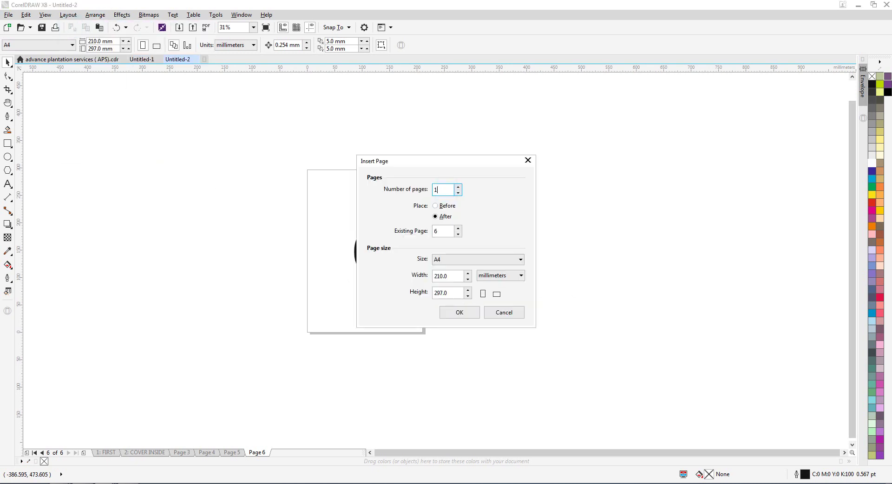
key(Return)
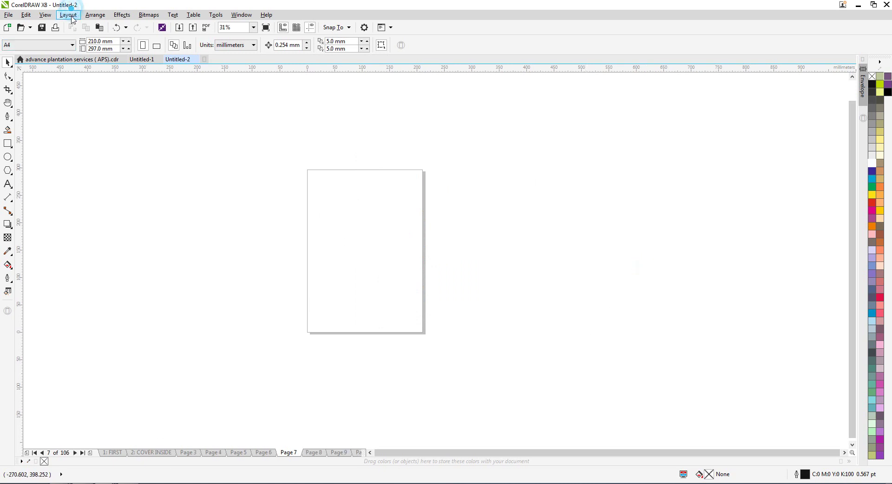
Step: Jump to Page 95 with Layout > Go To Page
click(68, 15)
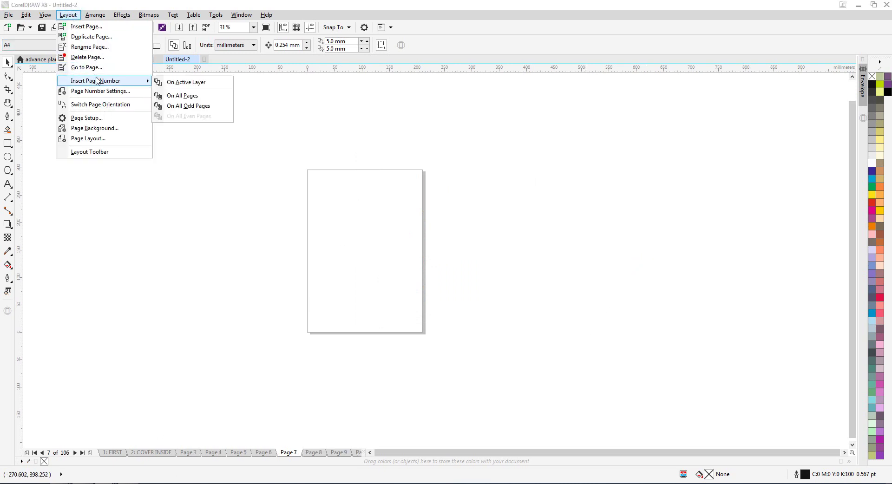
click(99, 70)
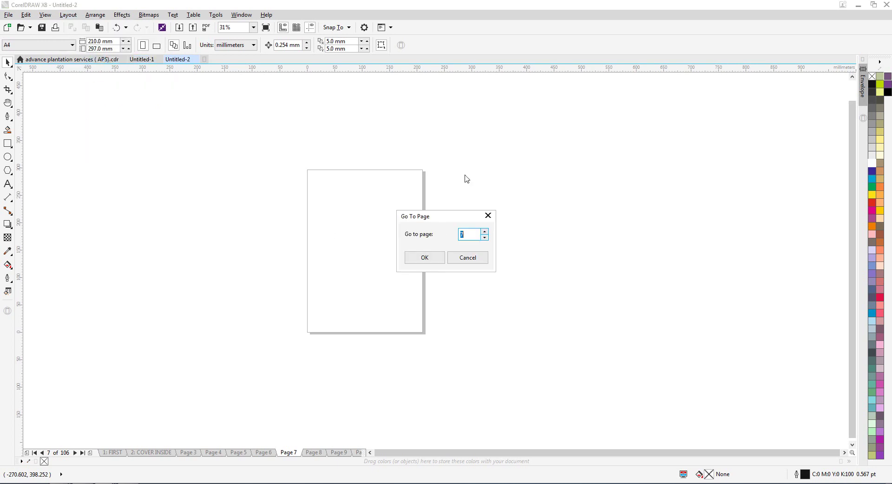
drag(447, 218, 507, 188)
text(9)
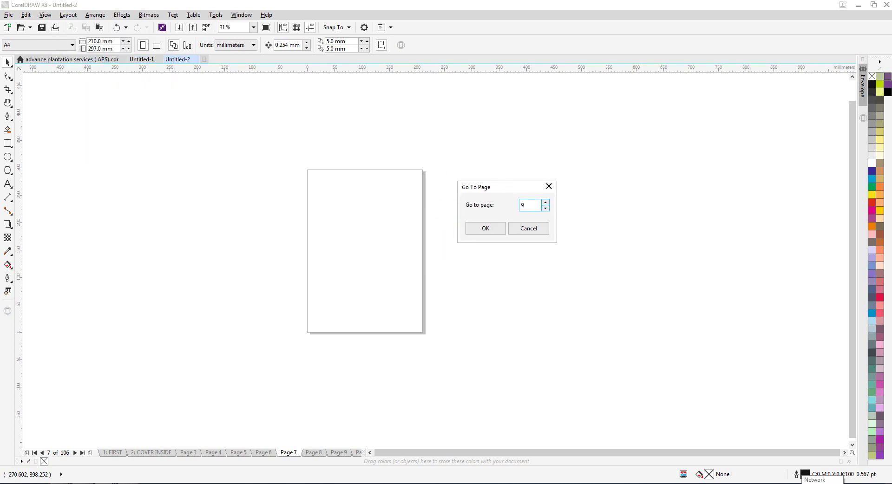
key(Return)
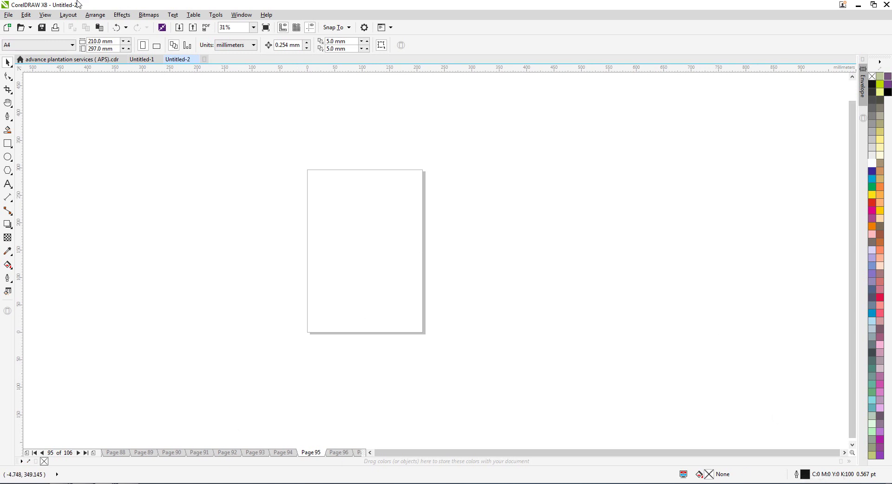
click(45, 14)
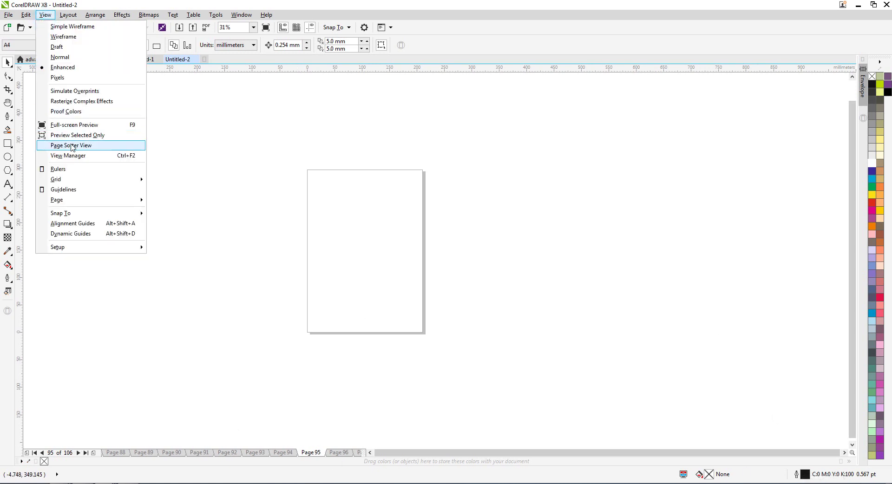
Step: Show all 106 pages in Page Sorter View and scroll down to the last thumbnails
click(72, 145)
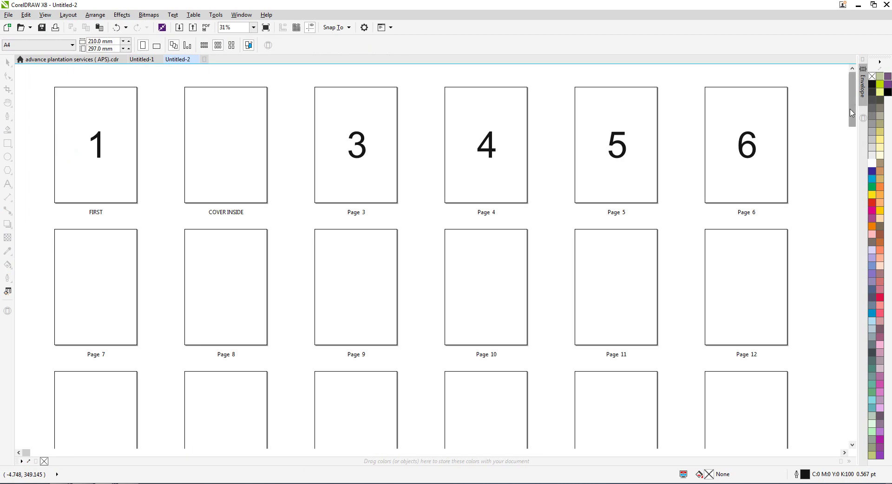
drag(854, 89, 837, 412)
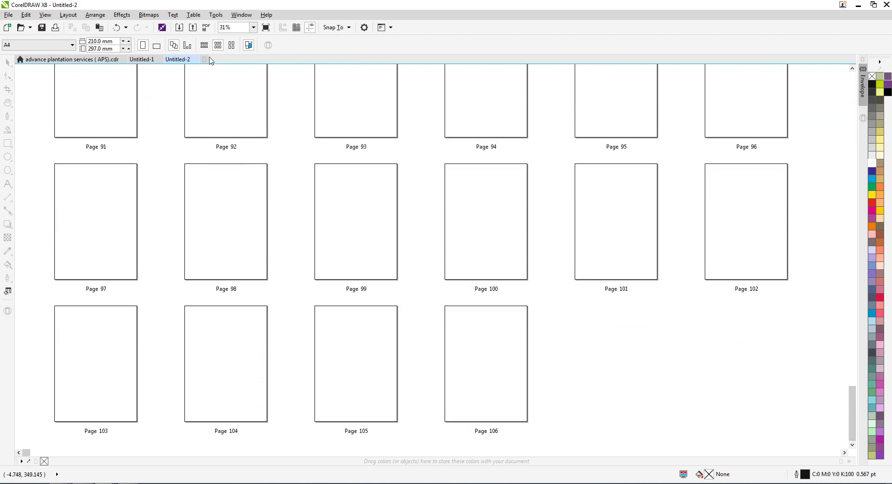
Step: Open Page 91 in normal view and browse the Layout menu without choosing a command
double_click(85, 98)
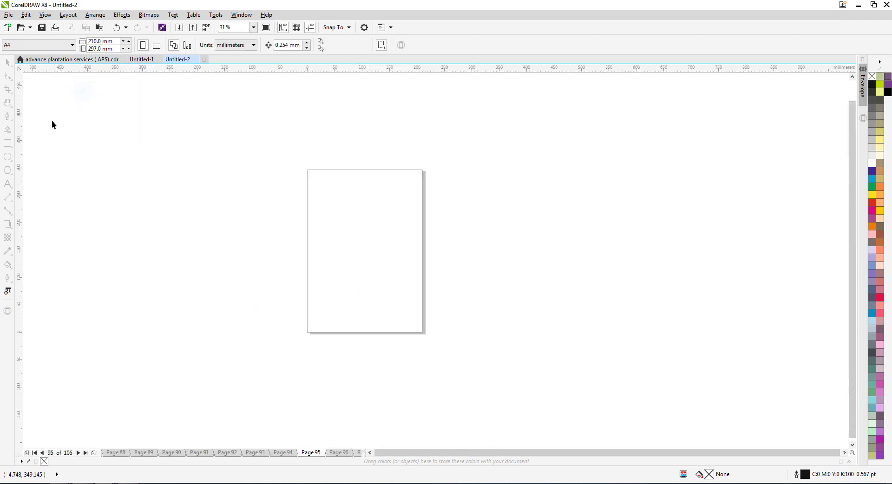
click(48, 16)
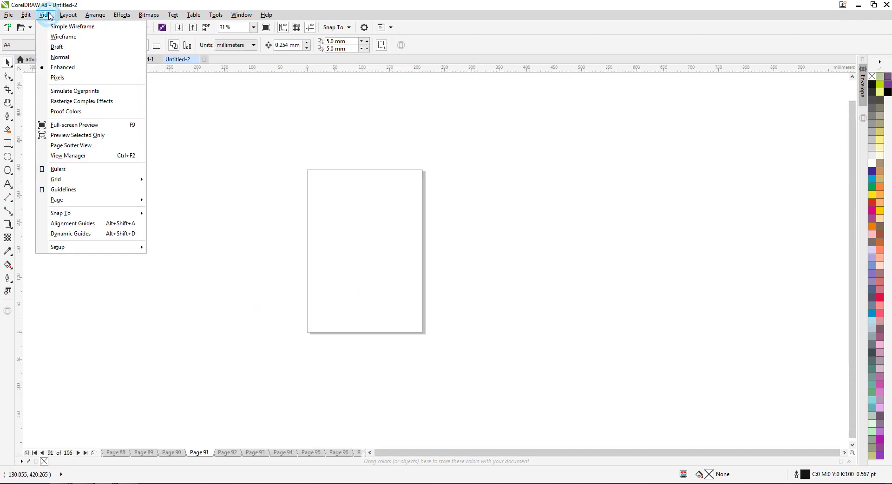
mouse_move(62, 16)
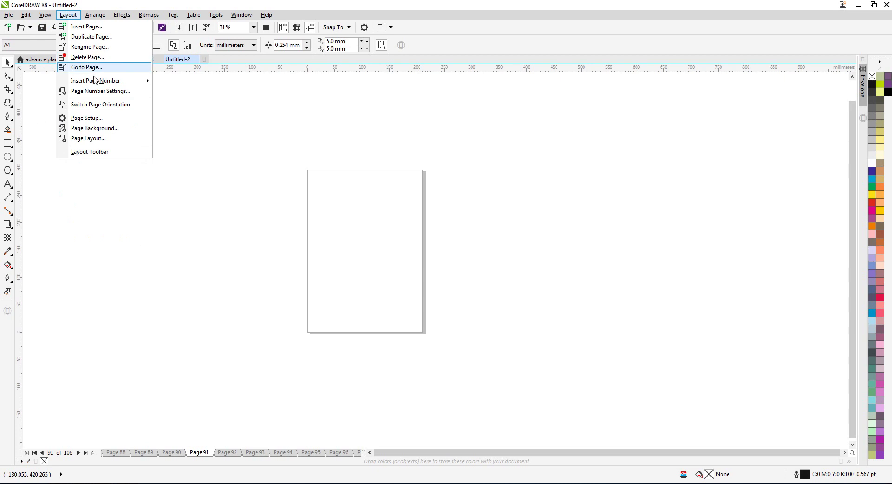
mouse_move(95, 83)
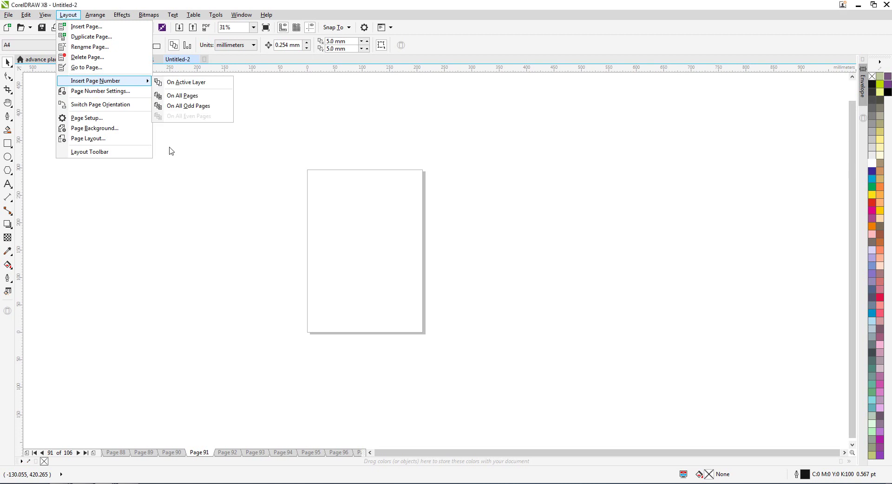
click(203, 172)
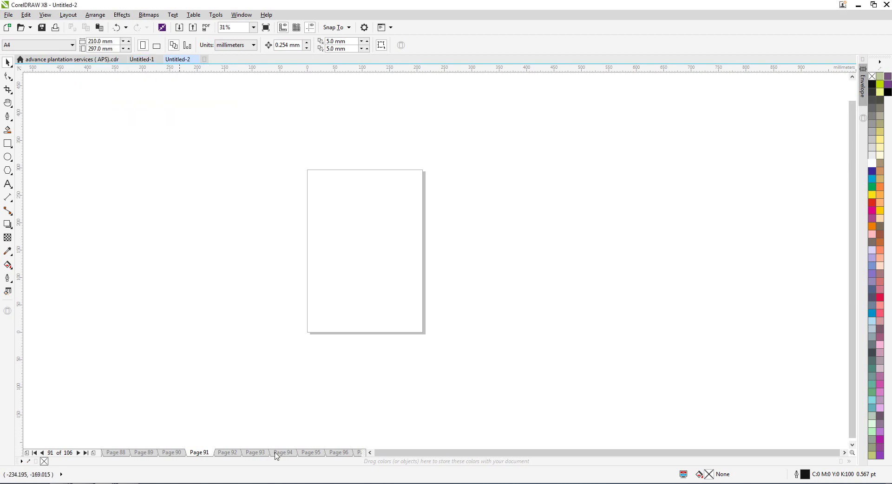
Step: Scroll the page tabs left and make Page 76 the active page
drag(366, 453, 600, 453)
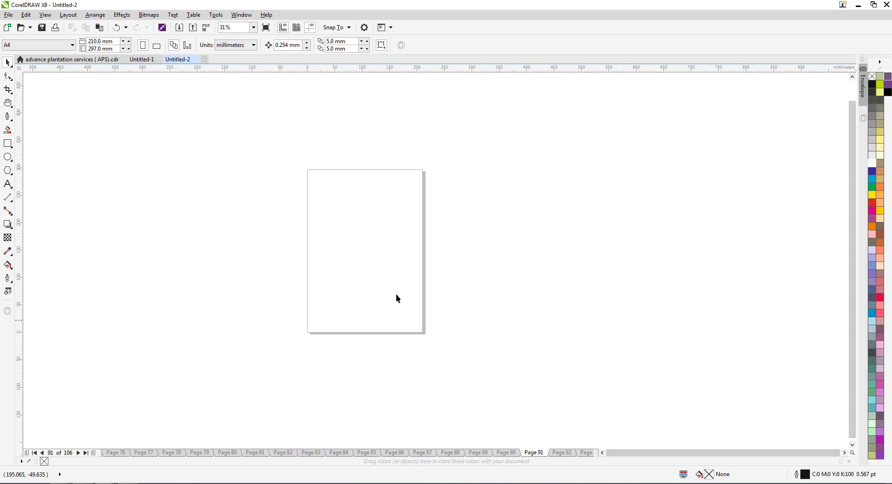
click(68, 15)
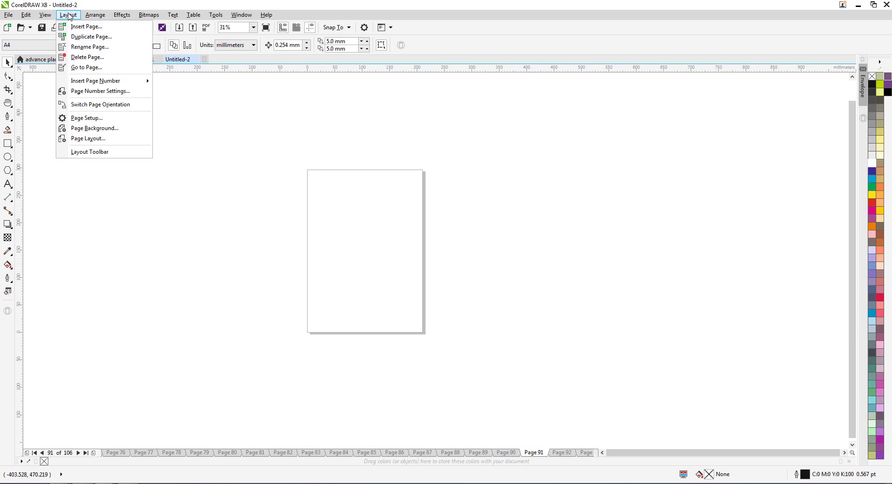
click(202, 289)
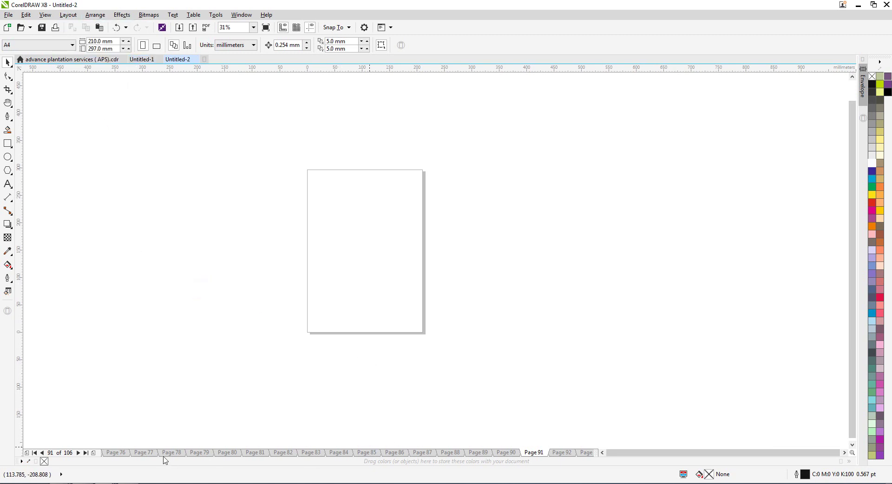
click(116, 454)
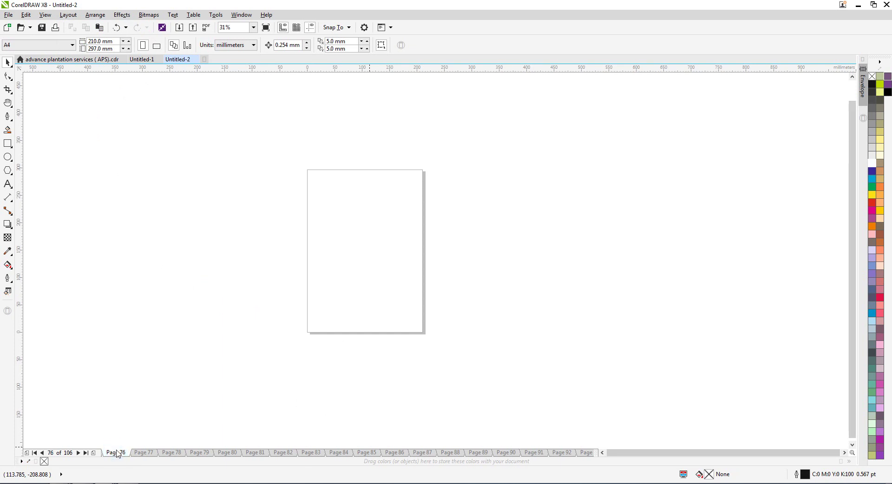
click(67, 16)
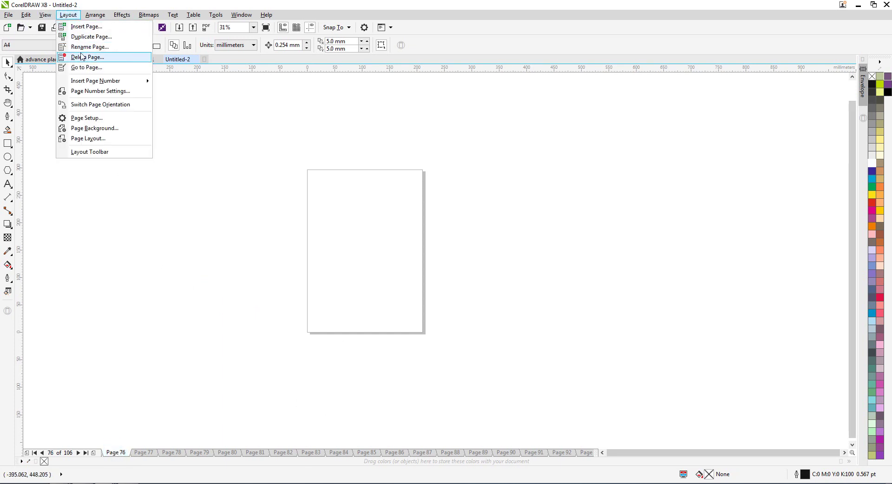
mouse_move(45, 15)
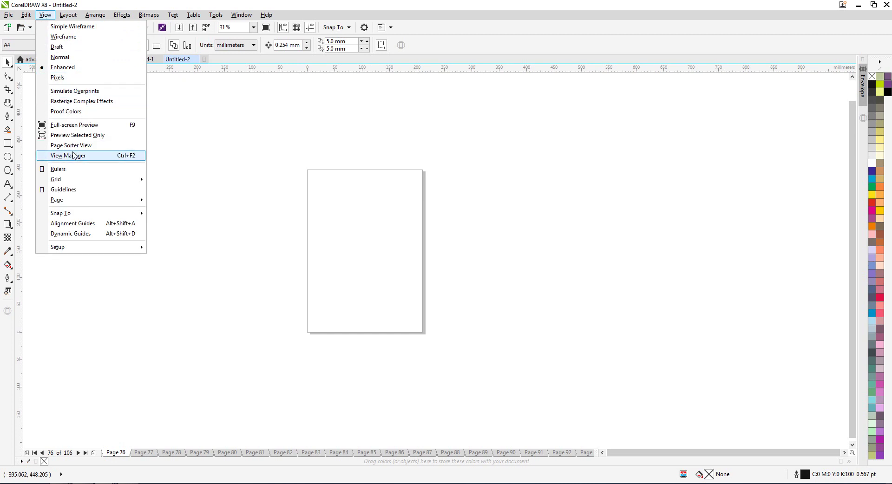
Step: In the page sorter, select Pages 7 through 106, delete them, and return to normal view
click(72, 145)
click(121, 294)
drag(853, 89, 854, 414)
shift+click(467, 405)
right_click(480, 355)
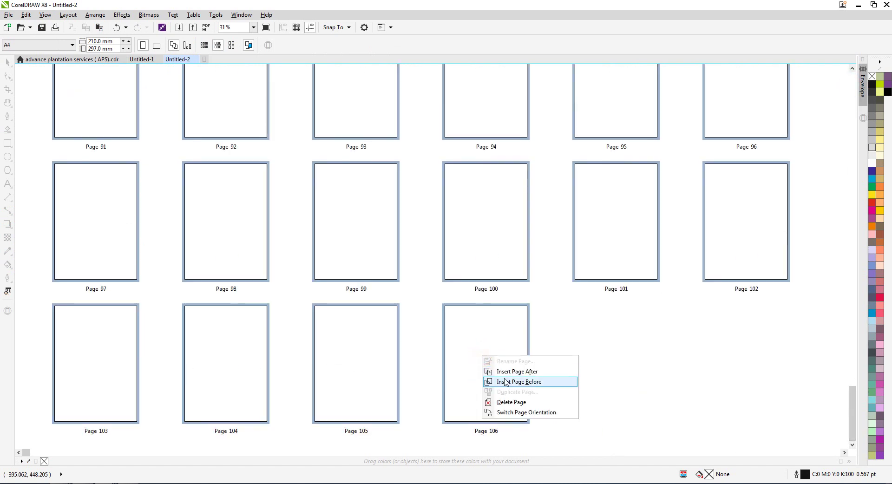
click(511, 402)
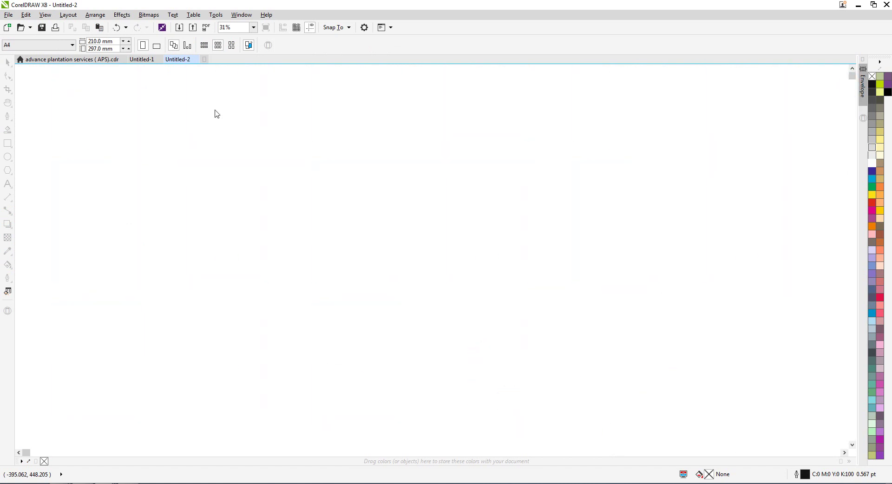
click(222, 348)
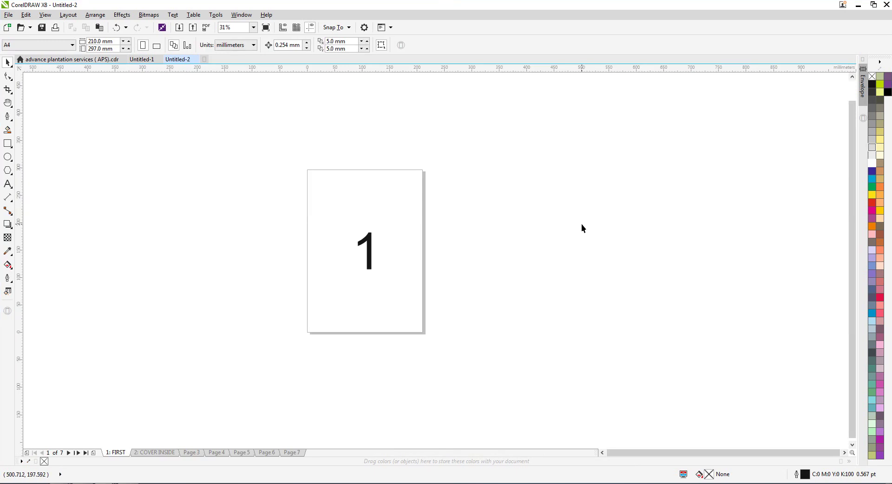
Step: Page Down to Page 7 and cancel the prompt to insert another page
key(Page_Down)
key(Page_Down)
key(Page_Down)
key(Page_Down)
key(Page_Down)
key(Page_Down)
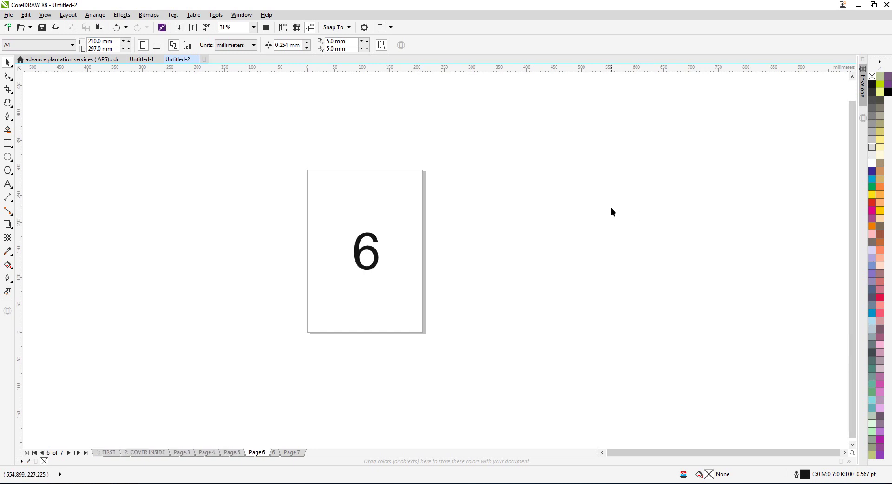
key(Page_Down)
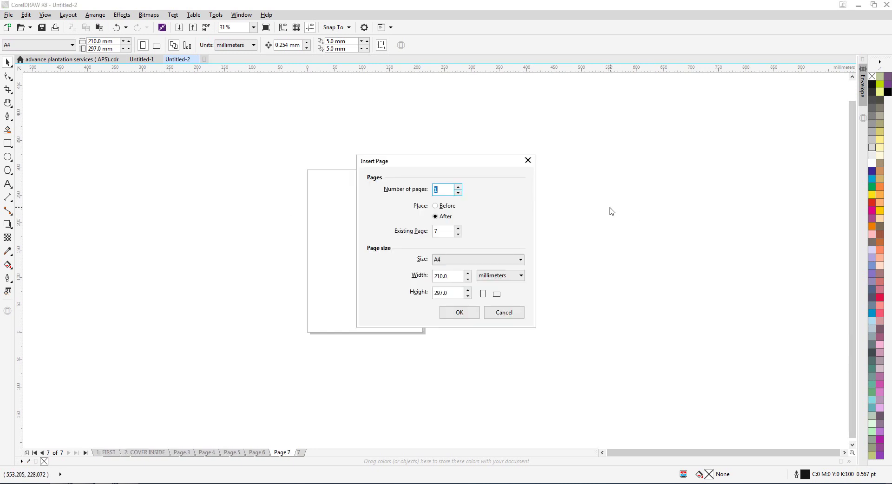
drag(427, 164, 529, 154)
click(621, 303)
Step: Flip between numbered Page 6 and blank Page 7 using the page tabs and Page Up/Down
click(402, 409)
click(258, 453)
click(283, 453)
click(258, 453)
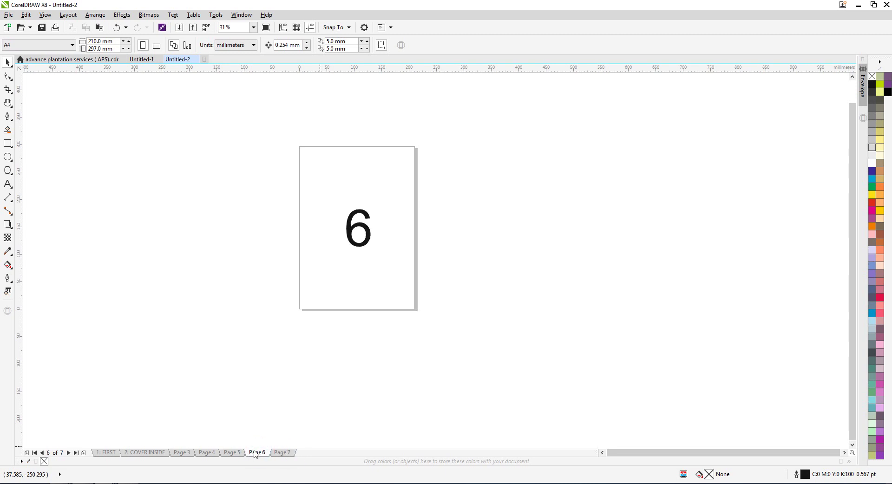
click(283, 454)
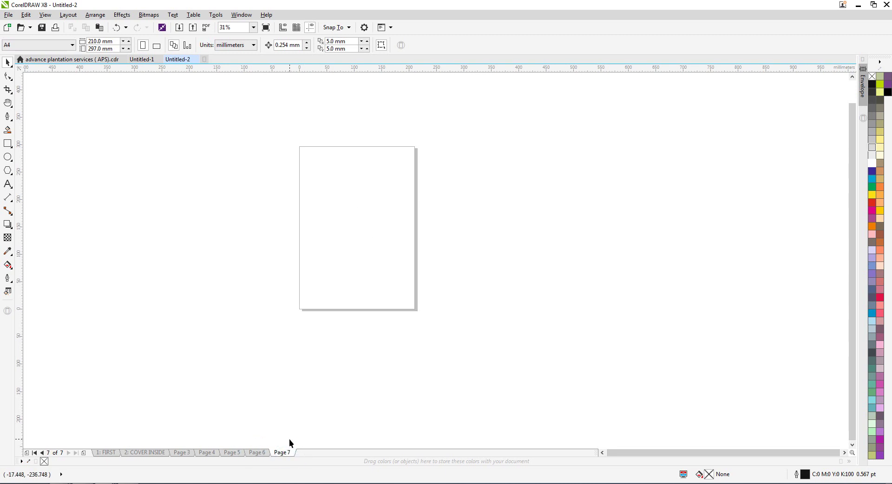
key(Page_Up)
key(Page_Down)
key(Page_Down)
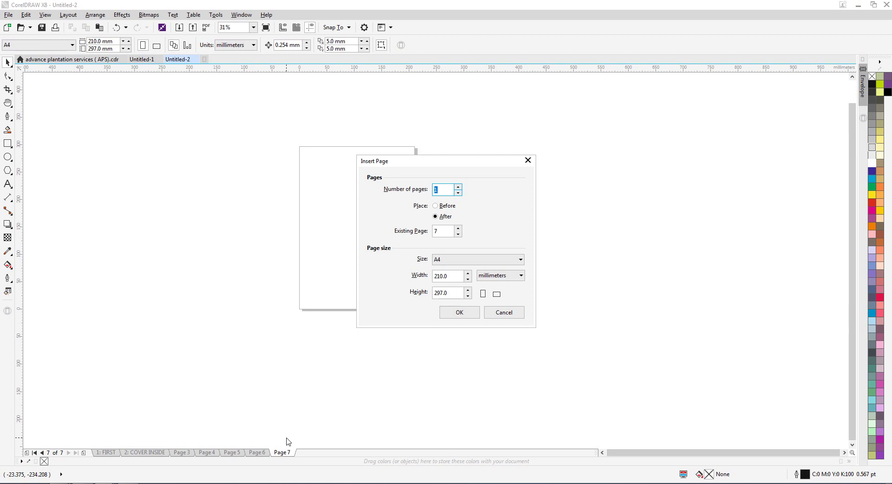
Step: Move the Insert Page dialog aside and cancel it without adding pages
drag(442, 161, 515, 160)
click(478, 156)
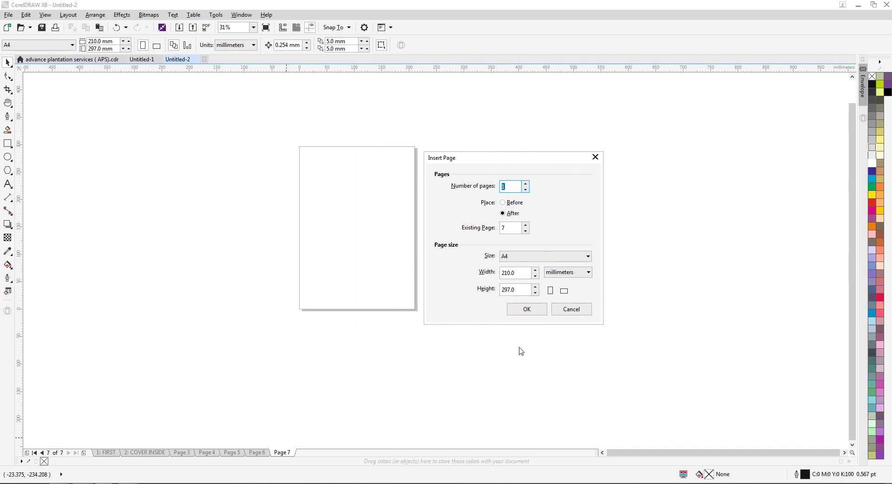
click(568, 311)
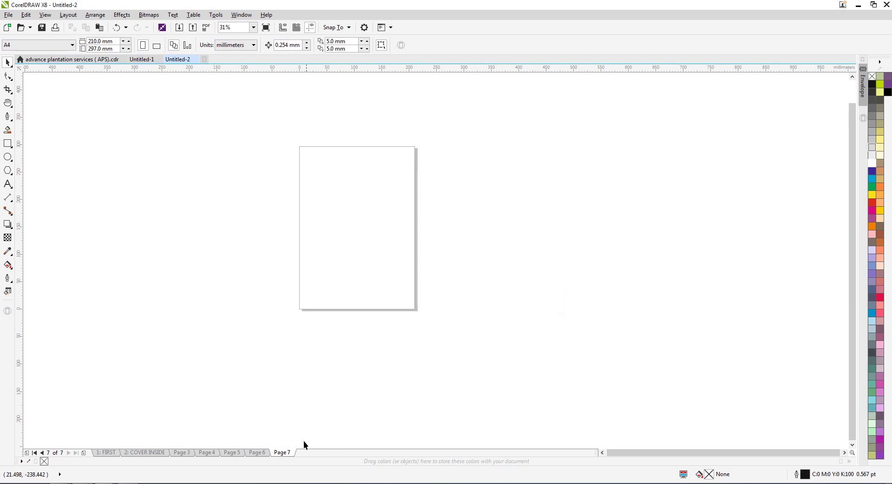
Step: Add four blank pages after Page 7 with the add-page button, making 11 pages
right_click(284, 455)
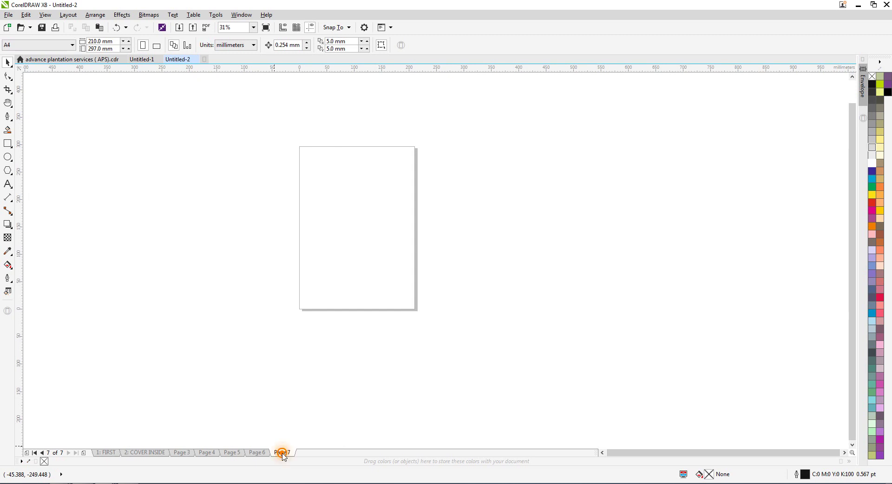
click(494, 398)
drag(599, 452, 469, 452)
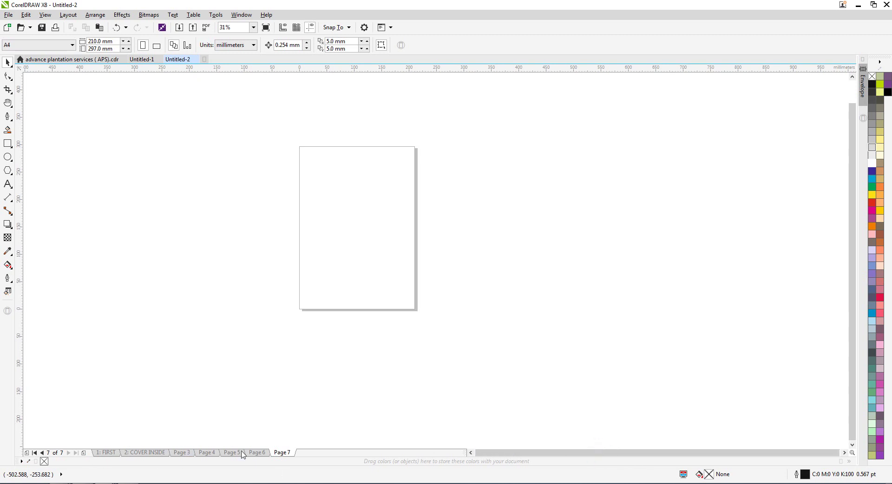
click(27, 454)
click(27, 454)
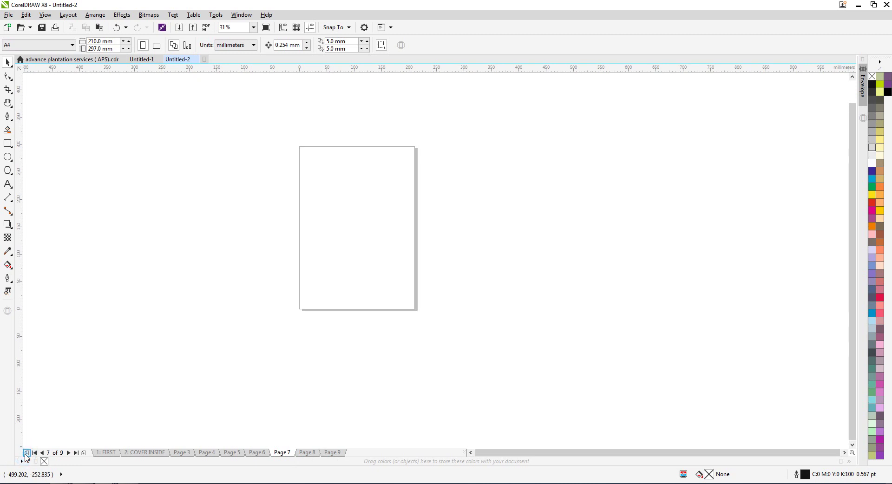
click(27, 453)
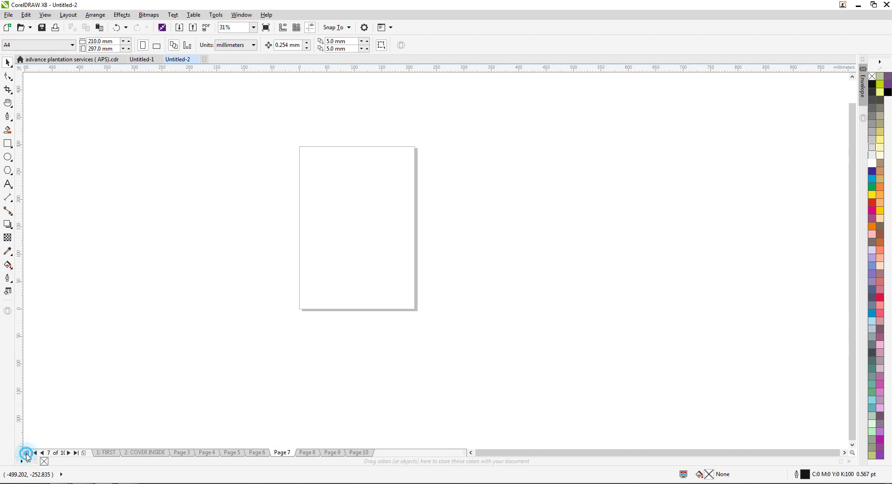
click(27, 453)
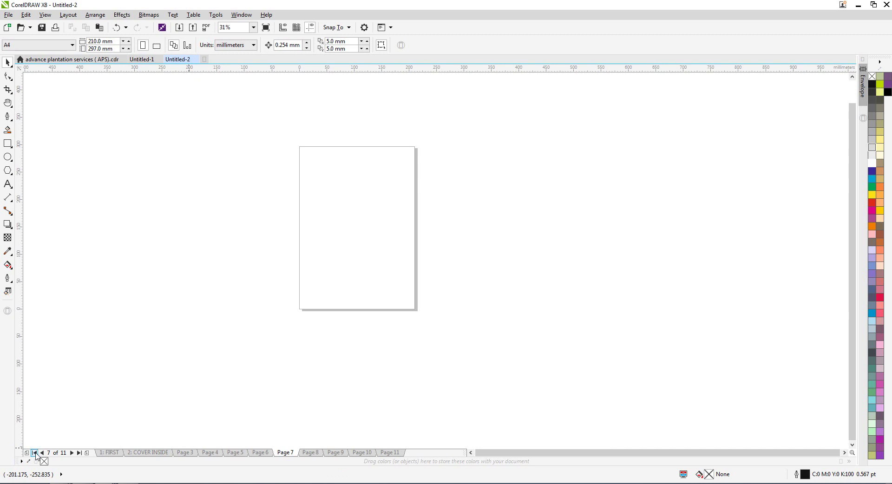
Step: Switch to Page 8, then step back to Page 5
click(310, 453)
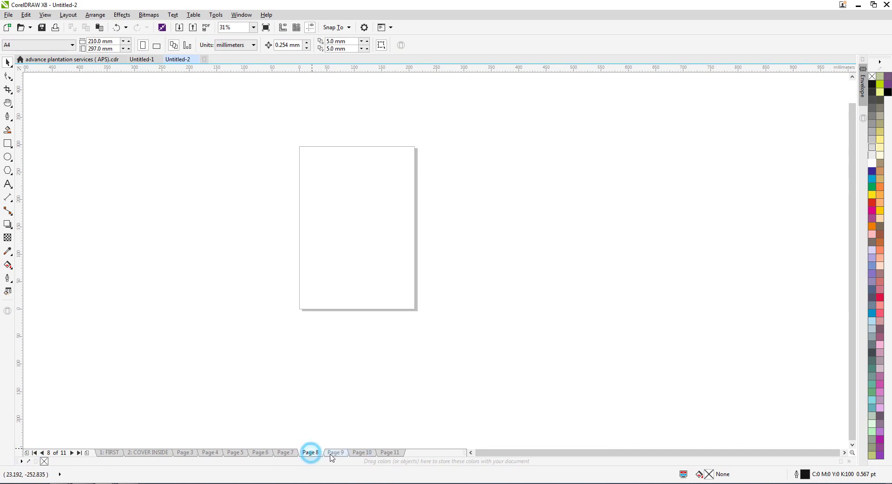
click(260, 454)
click(235, 453)
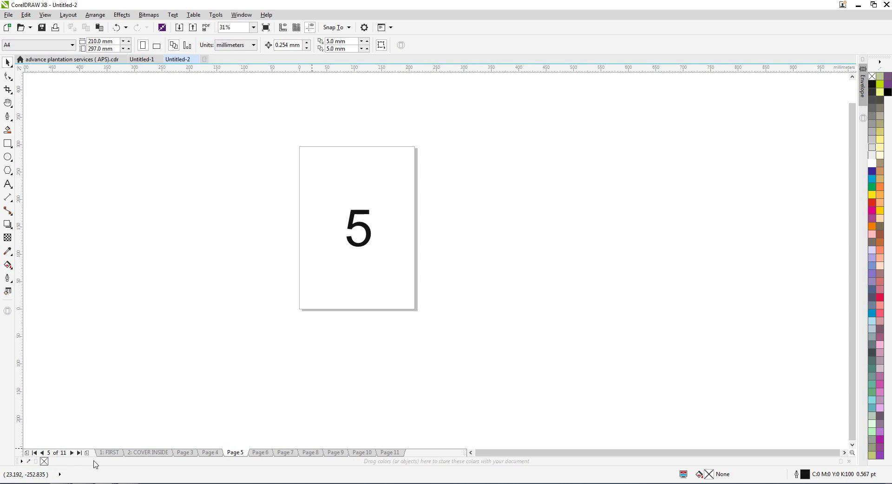
Step: Flip back to the FIRST page, then forward to Page 7 with the page arrows
click(43, 454)
click(43, 454)
click(43, 453)
click(42, 454)
click(71, 453)
click(71, 454)
click(72, 454)
click(71, 453)
click(72, 454)
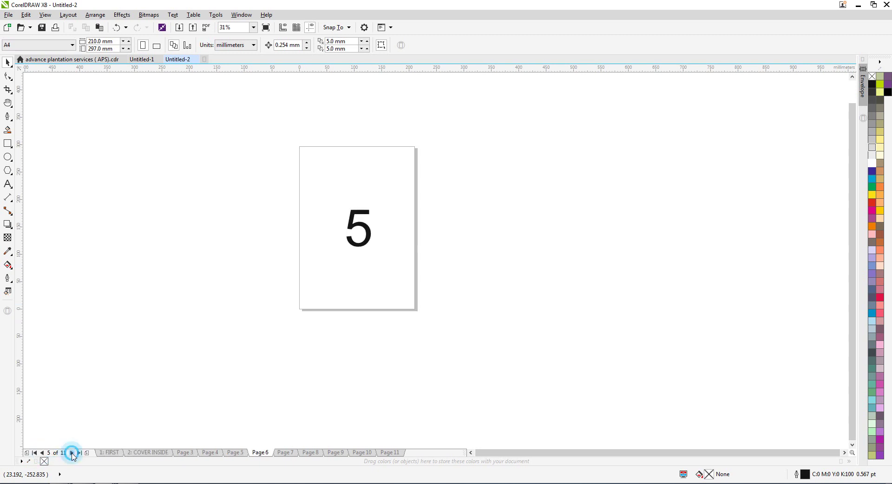
click(71, 454)
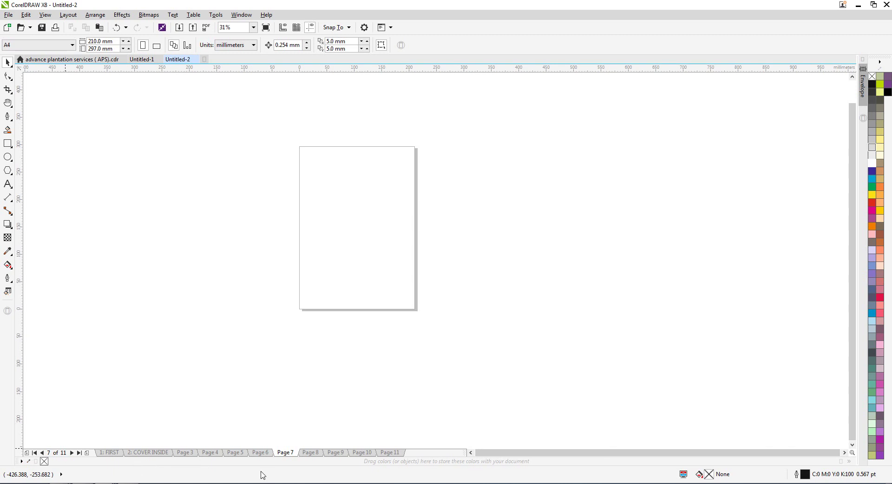
Step: Step forward to Page 10 and dismiss the Go To Page dialog
click(71, 454)
click(72, 453)
click(71, 453)
click(71, 453)
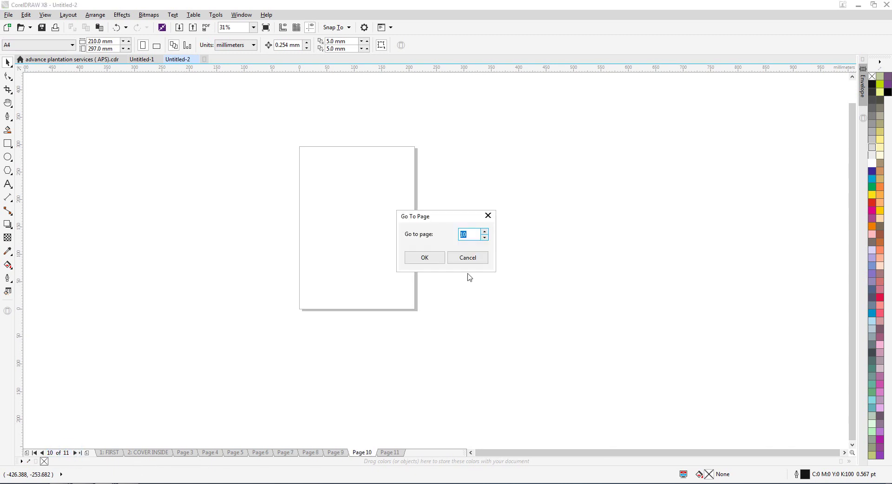
click(474, 259)
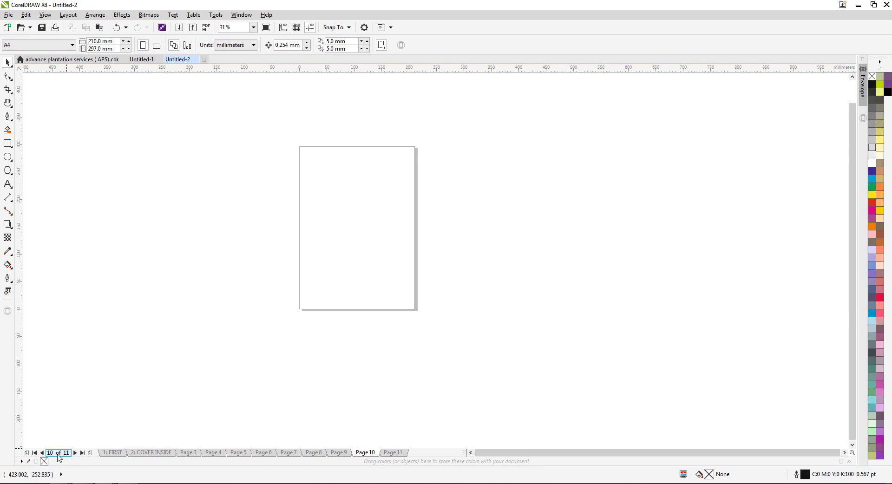
Step: Jump to Page 7 by entering 7 in the Go To Page dialog
click(59, 454)
click(58, 454)
drag(430, 216, 456, 220)
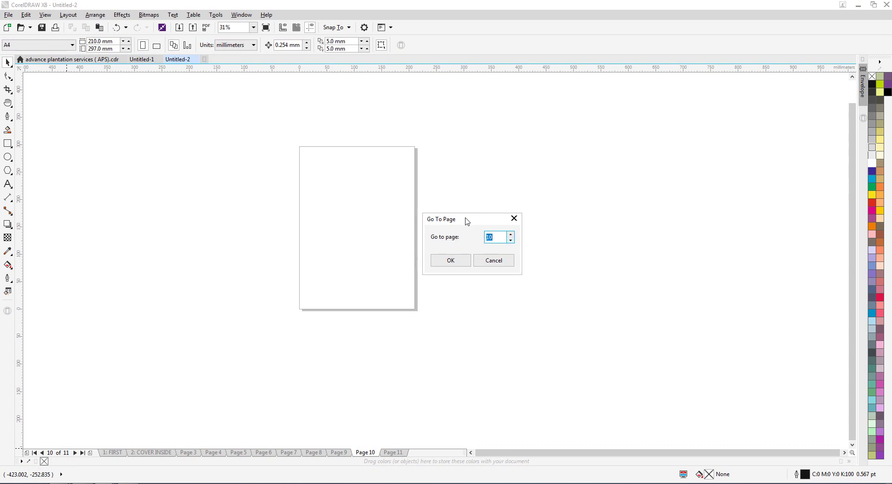
drag(467, 220, 559, 225)
text(7)
key(Return)
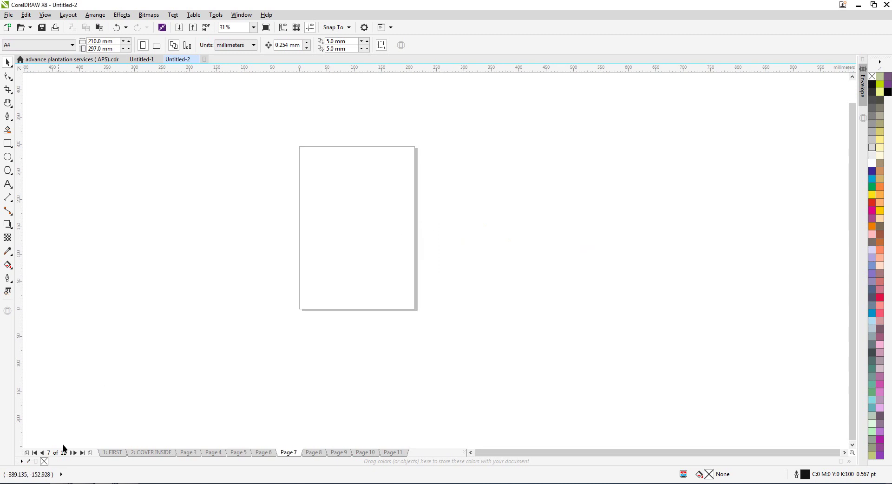
Step: Browse the Layout menu, then use Go To Page to return to page 1
click(69, 16)
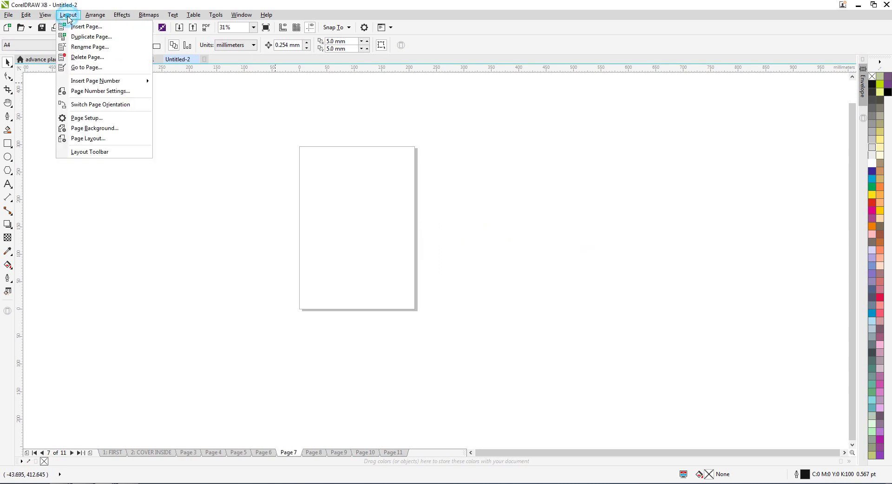
click(360, 179)
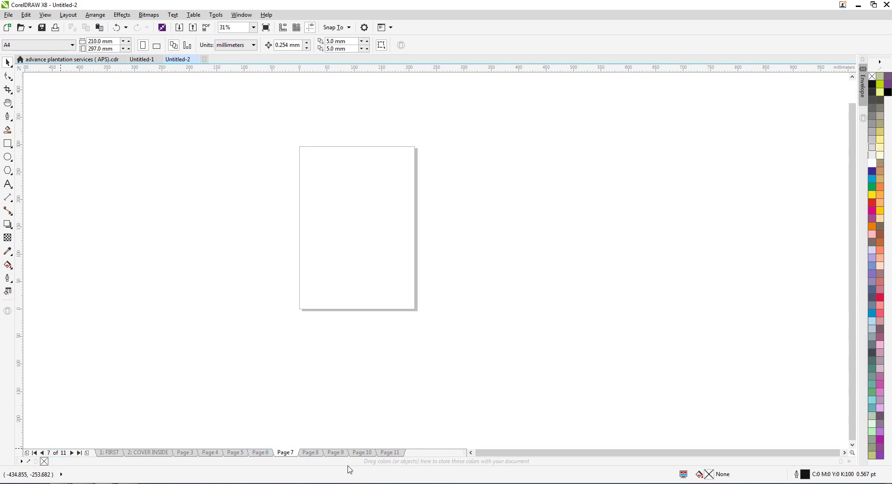
click(57, 458)
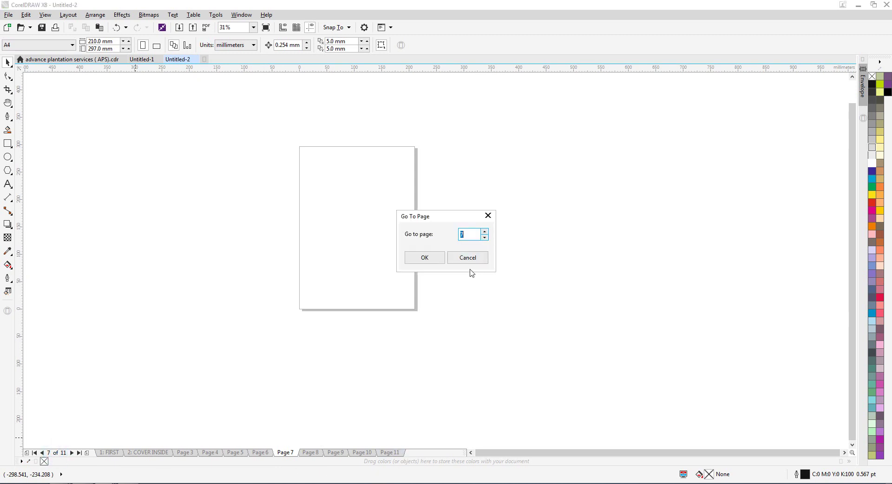
key(Return)
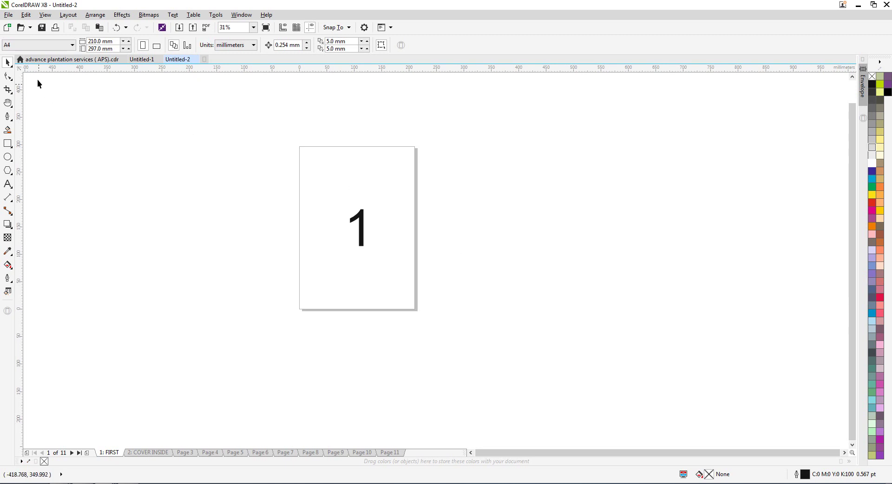
click(54, 44)
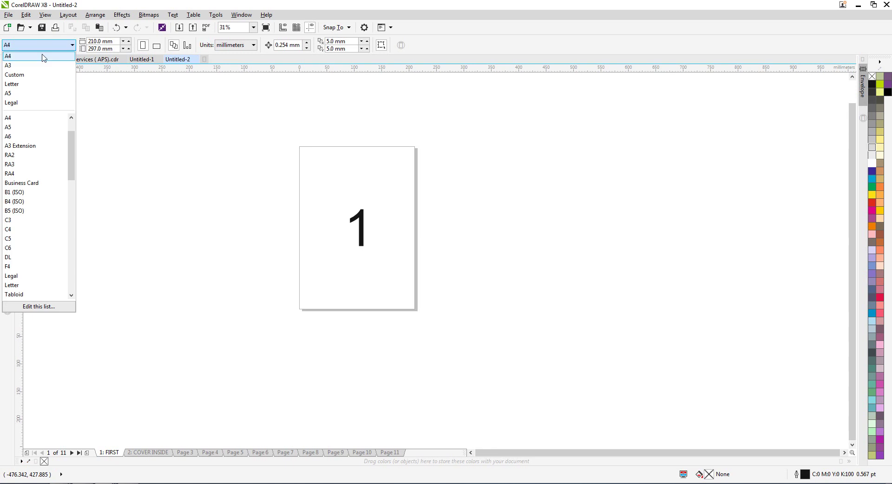
click(45, 55)
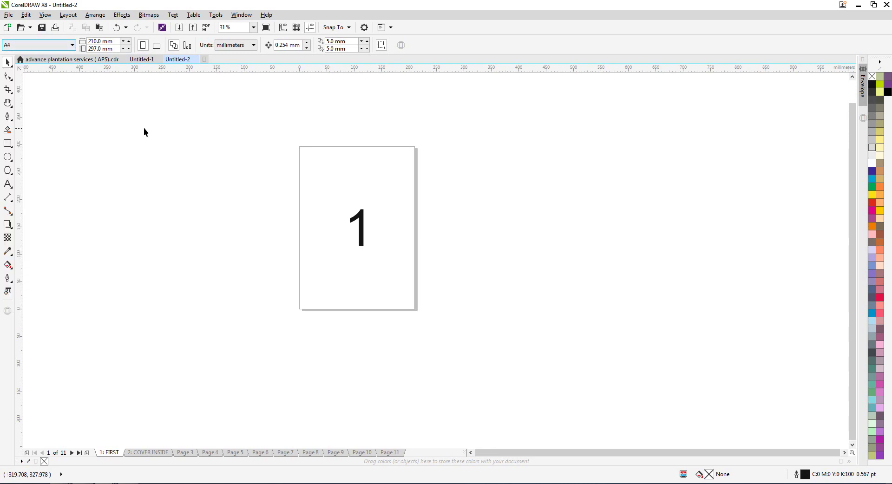
click(115, 41)
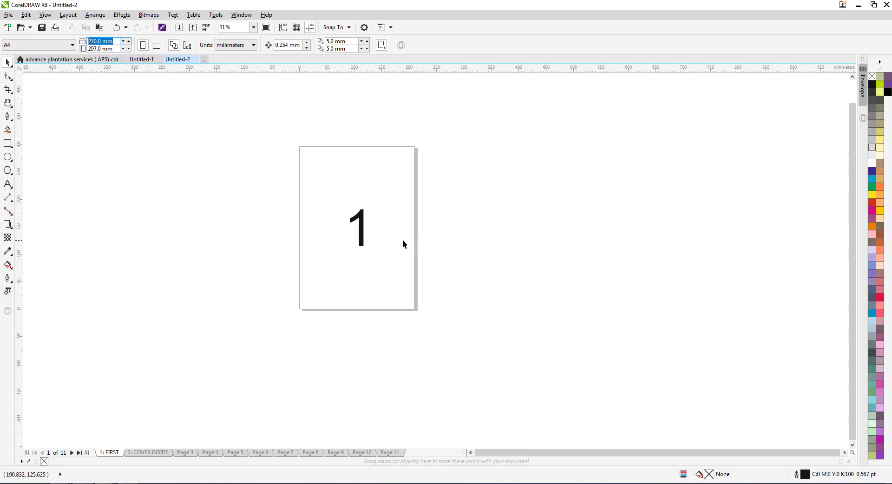
click(456, 249)
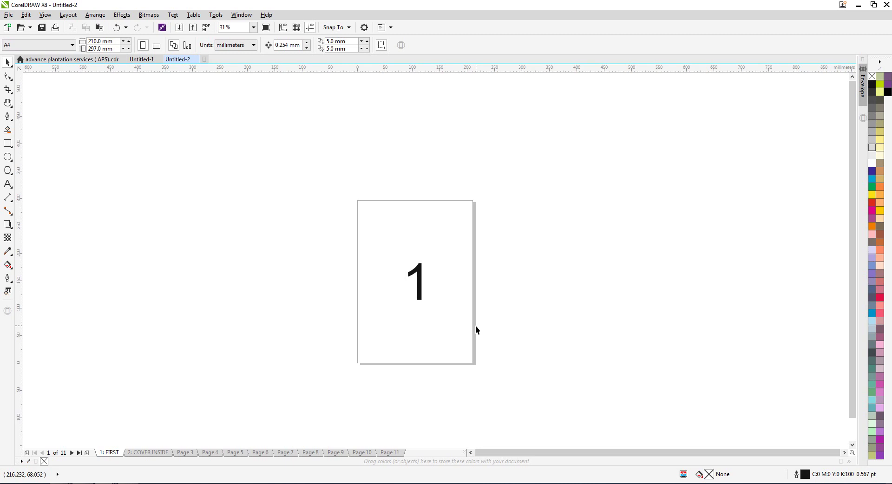
scroll(279, 279, down, 1)
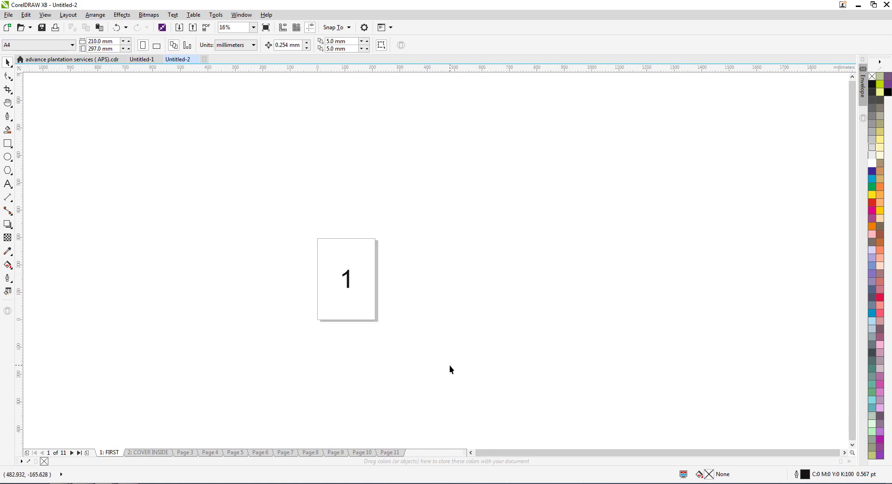
scroll(369, 319, up, 1)
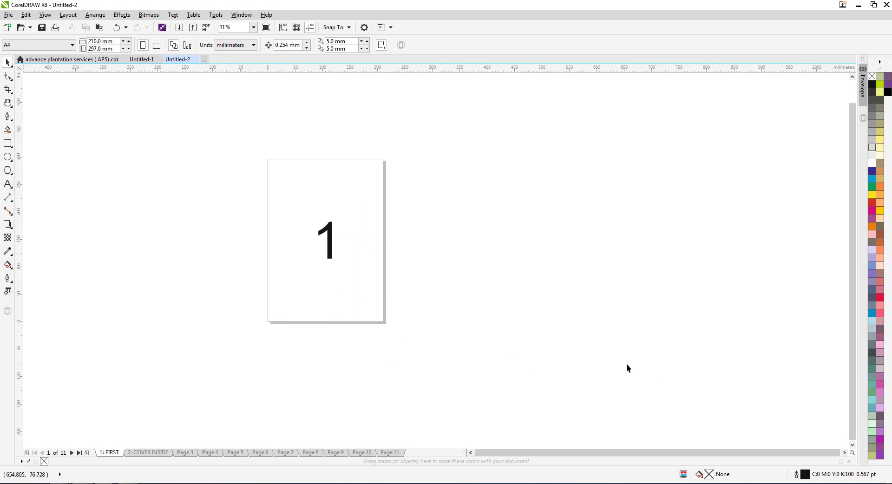